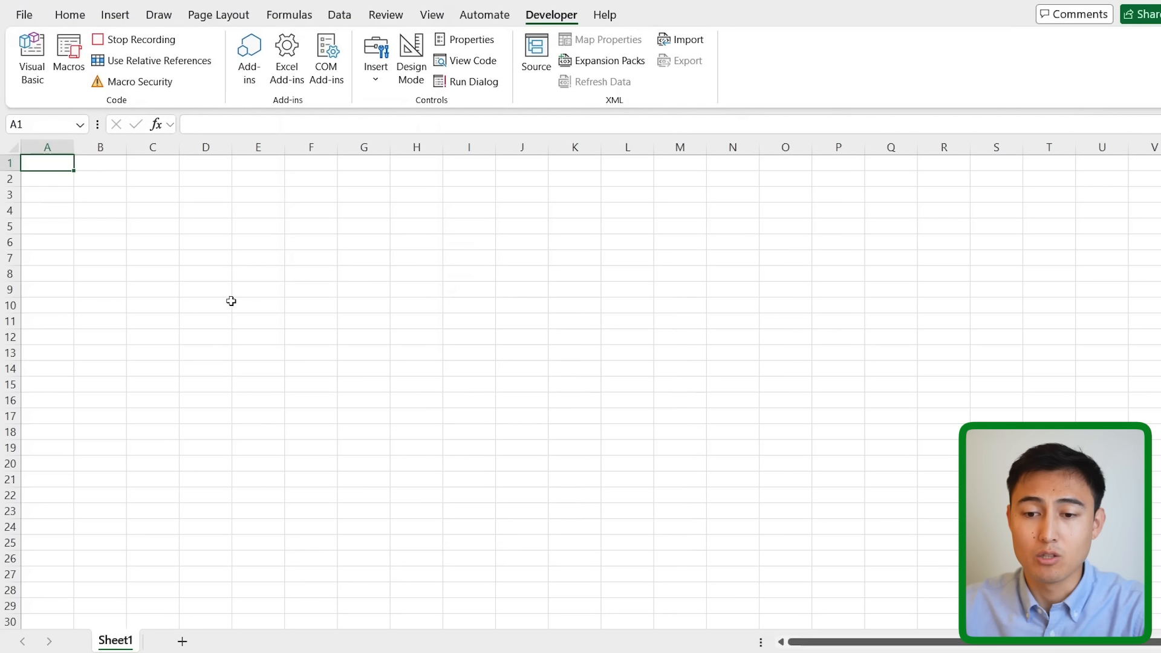
# Stop the macro recording and open Module1 of the PERSONAL.XLSB project.
pyautogui.click(138, 40)
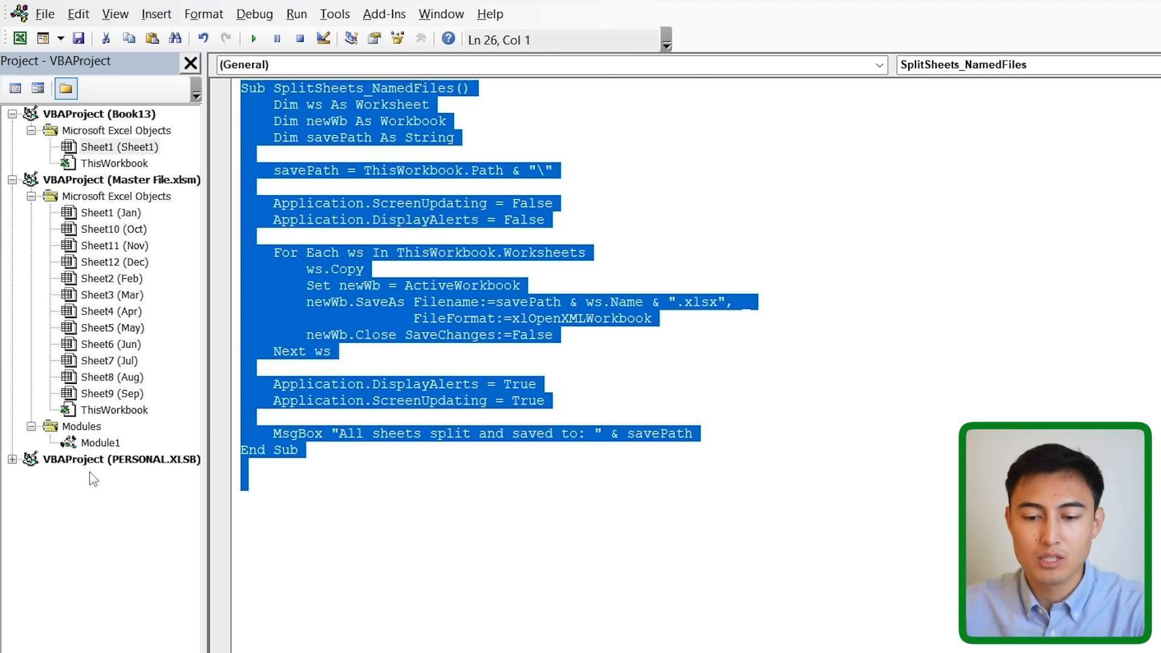
pyautogui.click(74, 464)
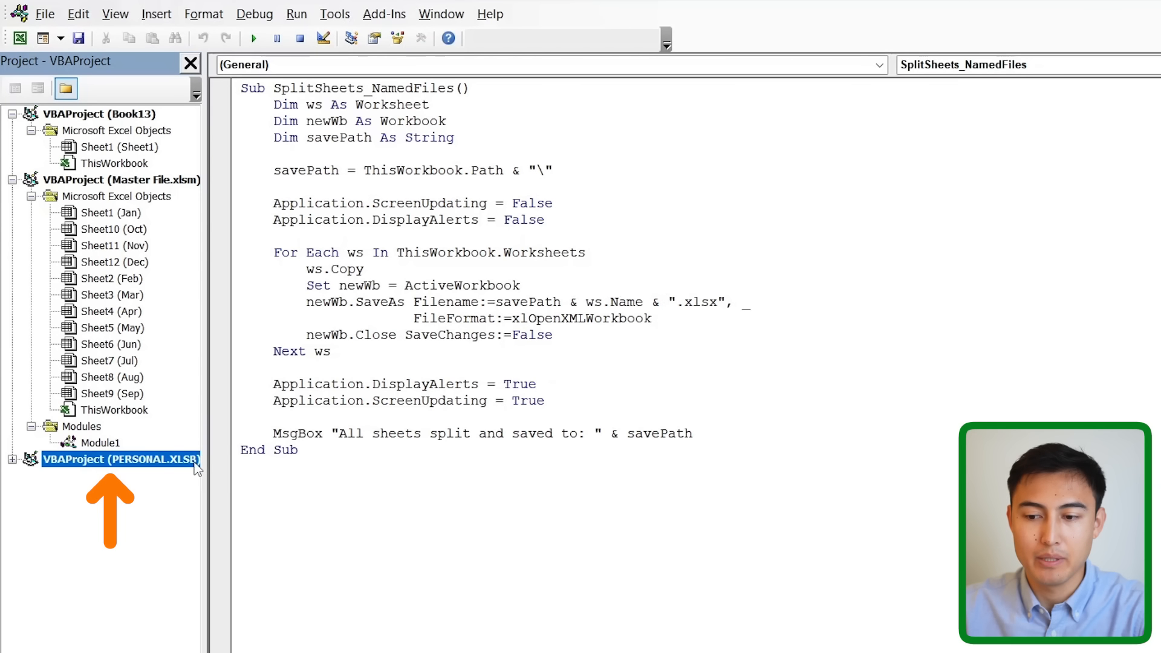
pyautogui.click(12, 459)
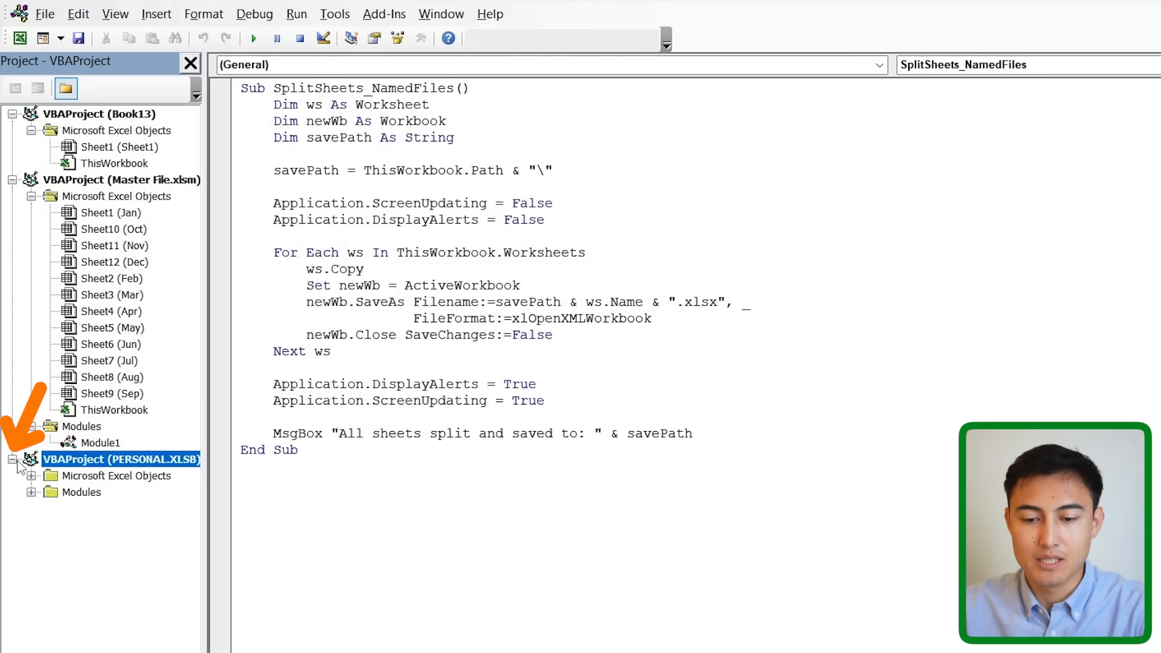
pyautogui.click(32, 492)
pyautogui.doubleClick(93, 509)
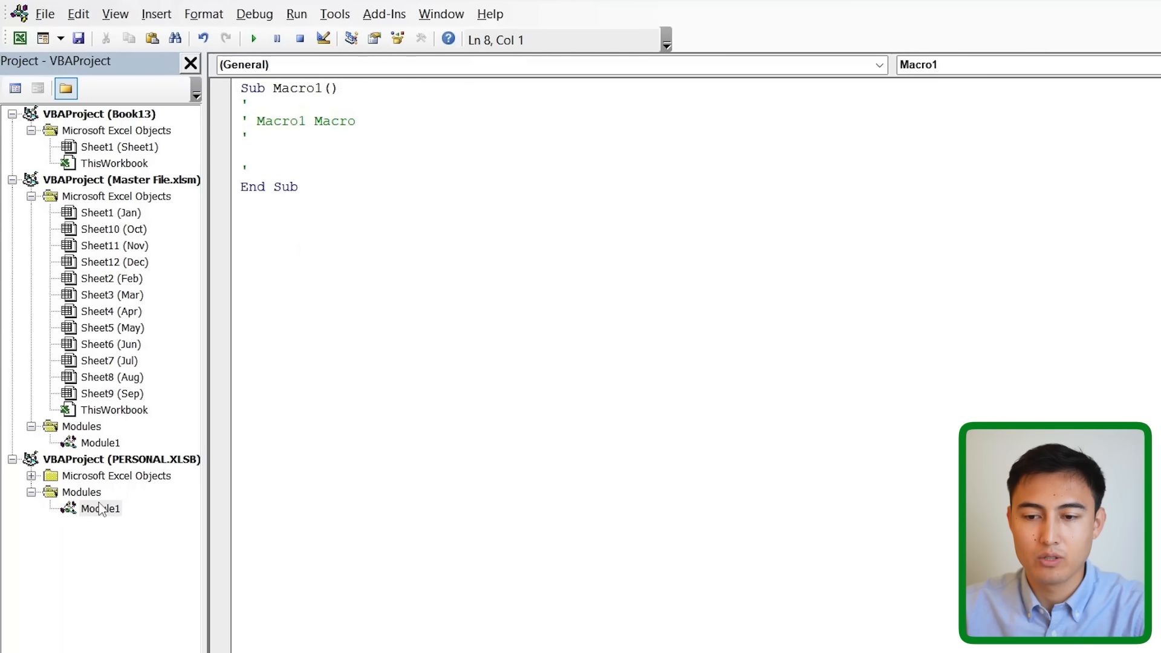
# Replace the empty Macro1 code with the pasted SplitSheets_NamedFiles macro.
pyautogui.hotkey('shift', 'Up')
pyautogui.hotkey('shift', 'Up')
pyautogui.hotkey('shift', 'Up')
pyautogui.hotkey('shift', 'Up')
pyautogui.hotkey('shift', 'Up')
pyautogui.hotkey('shift', 'Up')
pyautogui.hotkey('shift', 'Up')
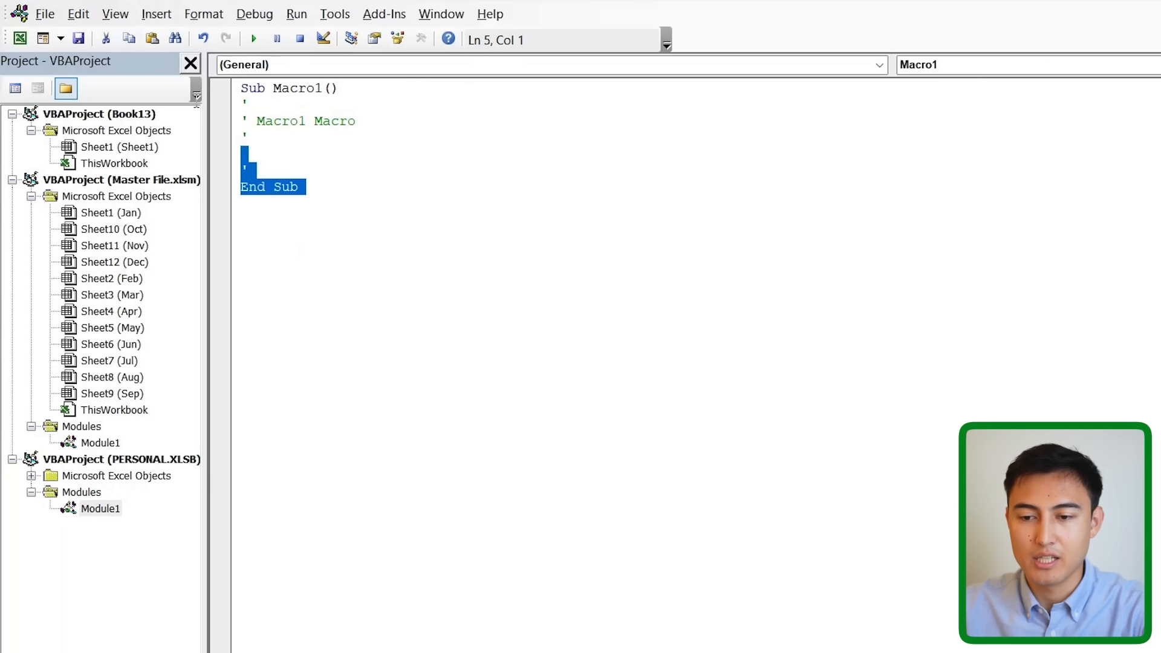
pyautogui.press('Delete')
pyautogui.write('Sub SplitSheets_NamedFiles()     Dim ws As Worksheet     Dim newWb As Workbook     Dim savePath As String      savePath = ThisWorkbook.Path & "\\"      Application.ScreenUpdating = False     Application.DisplayAlerts = False      For Each ws In ThisWorkbook.Worksheets         ws.Copy         Set newWb = ActiveWorkbook         newWb.SaveAs Filename:=savePath & ws.Name & ".xlsx", _                      FileFormat:=xlOpenXMLWorkbook         newWb.Close SaveChanges:=False     Next ws      Application.DisplayAlerts = True     Application.ScreenUpdating = True      MsgBox "All sheets split and saved to: " & savePath End Sub')
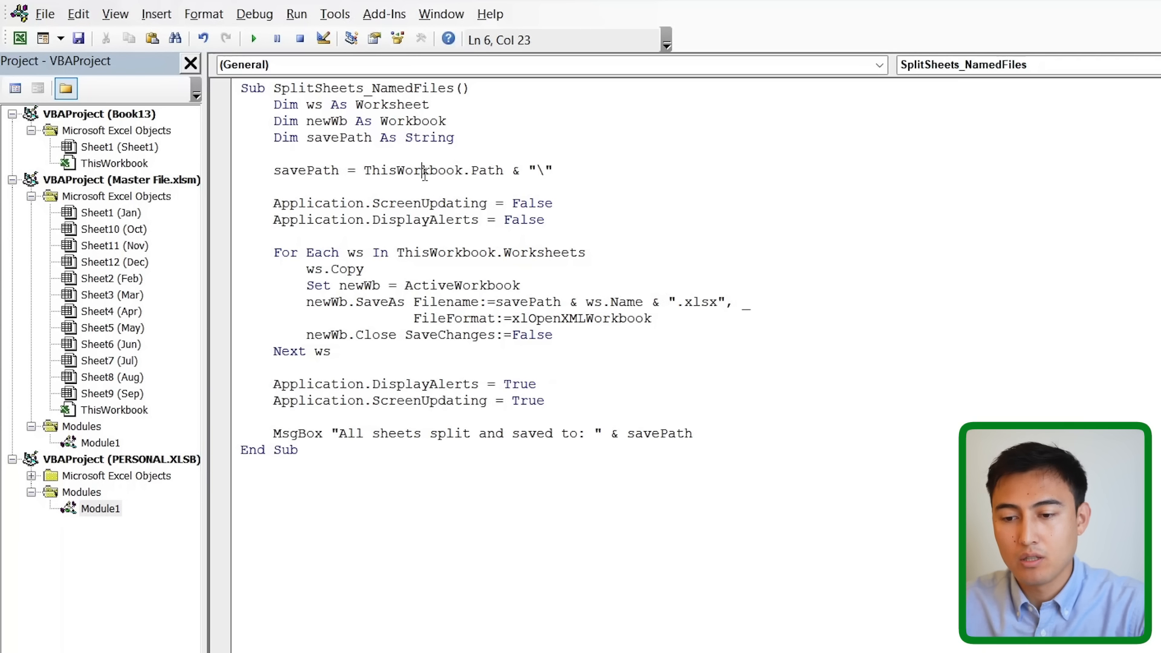
# Change both ThisWorkbook references in the macro to ActiveWorkbook.
pyautogui.doubleClick(425, 171)
pyautogui.click(399, 171)
pyautogui.hotkey('shift', 'Left')
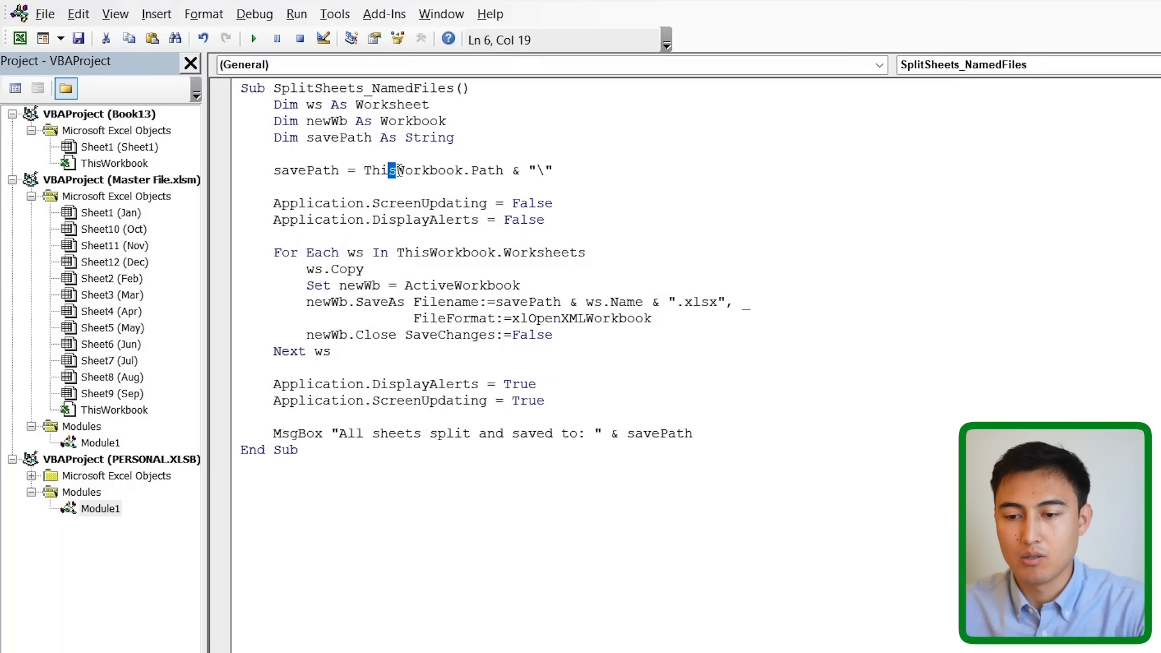
pyautogui.write('Active')
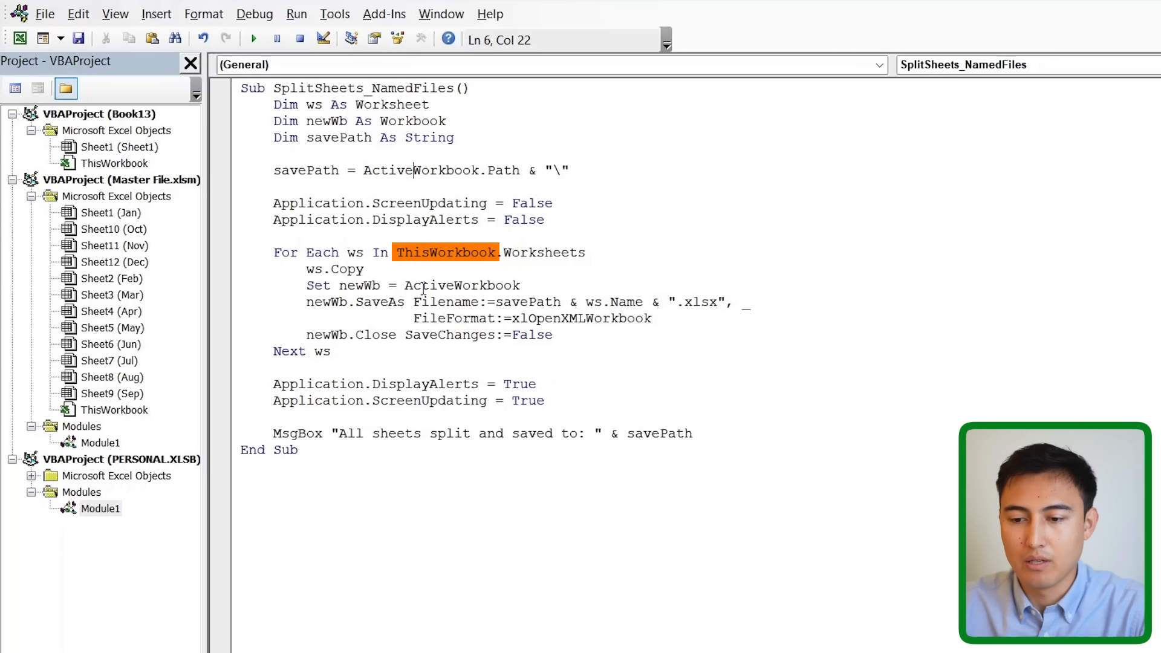
pyautogui.click(430, 252)
pyautogui.press('BackSpace')
pyautogui.press('BackSpace')
pyautogui.press('BackSpace')
pyautogui.press('BackSpace')
pyautogui.write('Active')
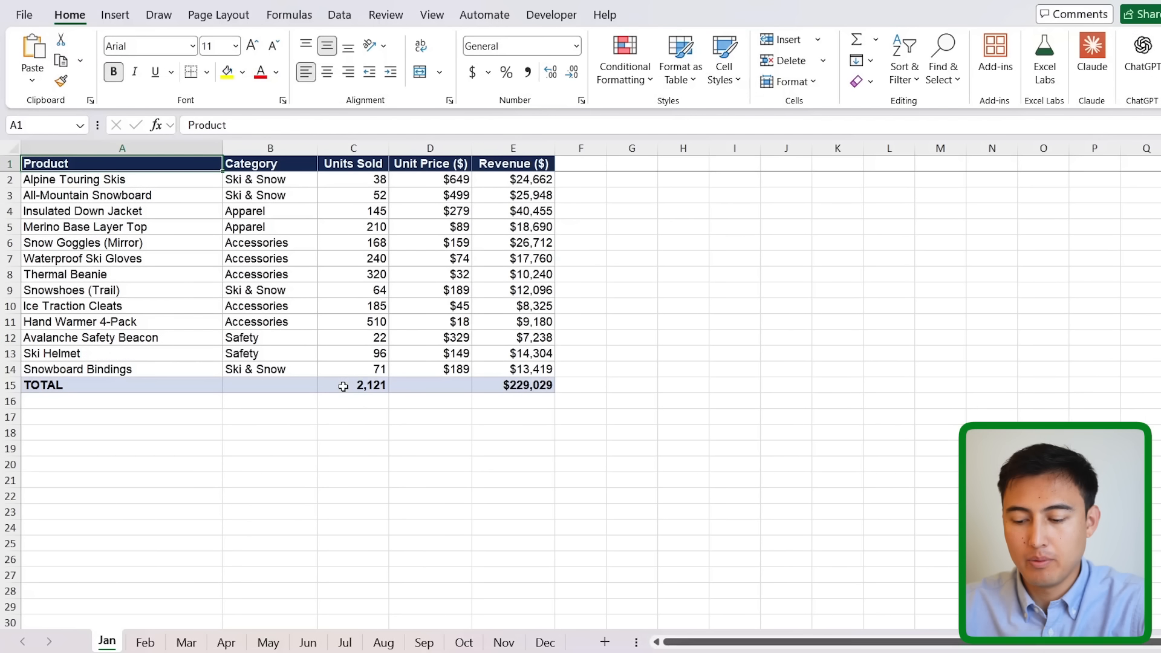
# Create a new blank workbook and bring up its Save As dialog.
pyautogui.hotkey('ctrl', 'n')
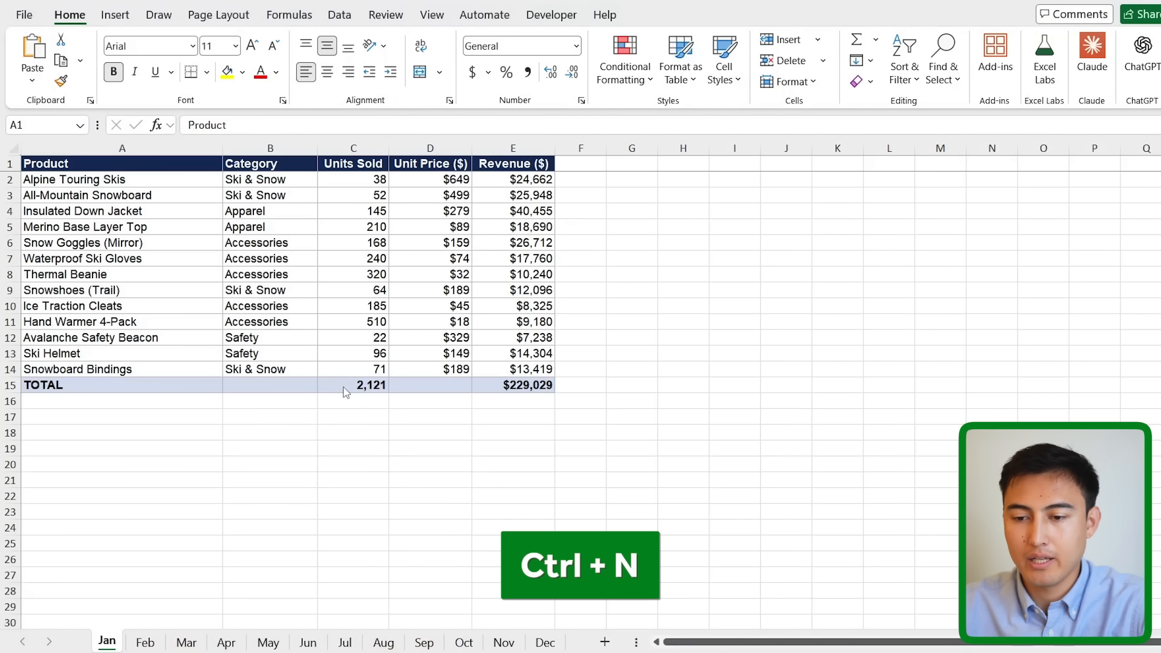
pyautogui.click(25, 15)
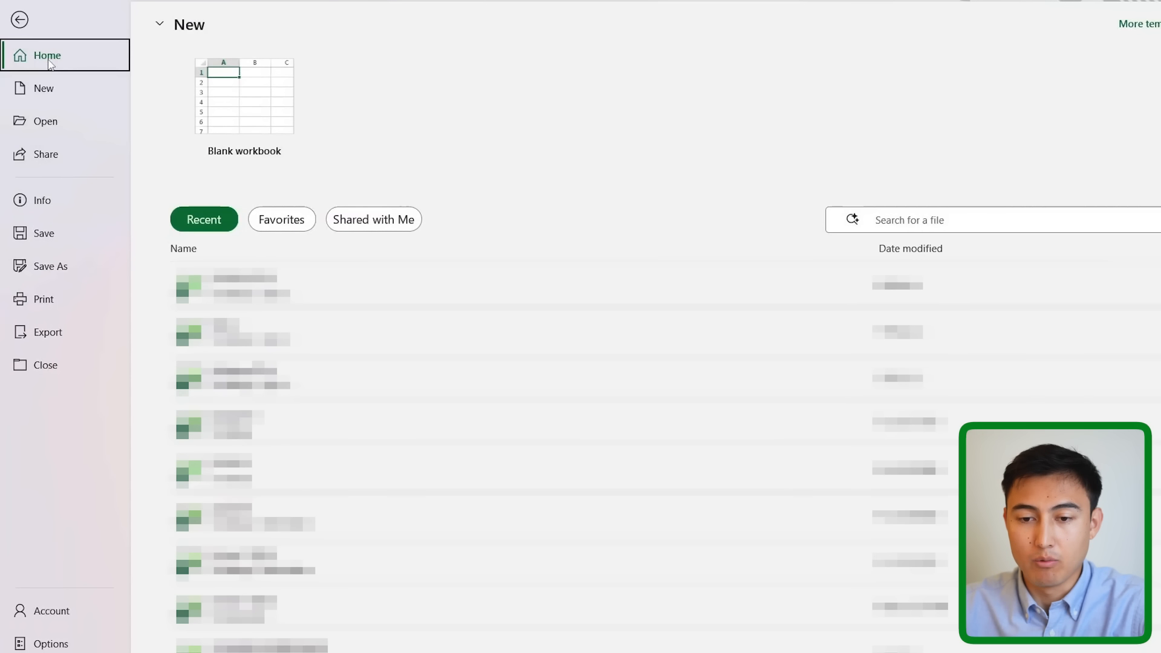
pyautogui.click(53, 273)
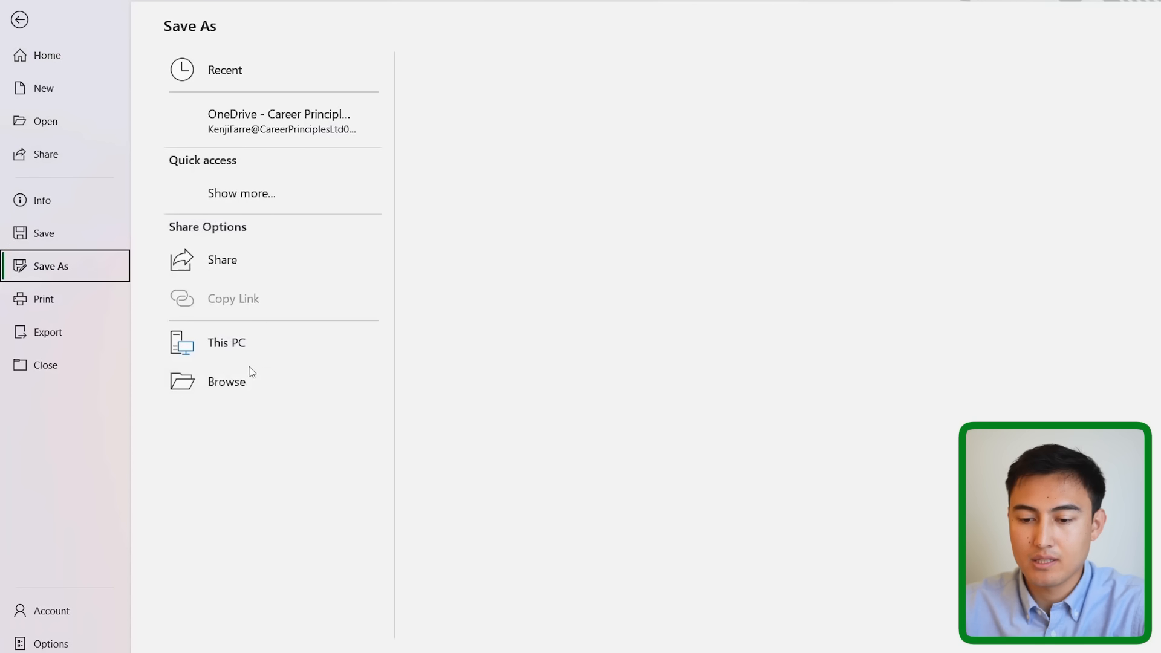
pyautogui.click(227, 380)
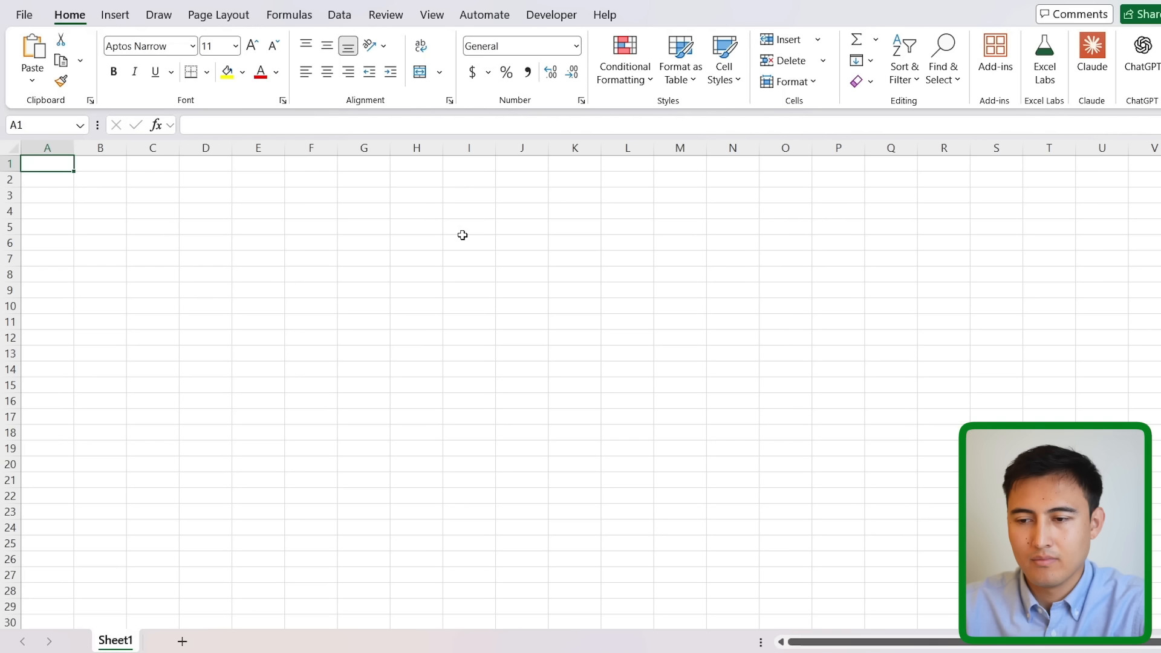
# Run SplitSheets_NamedFiles from PERSONAL.XLSB, dismiss the completion message, then open File Explorer to check.
pyautogui.click(571, 17)
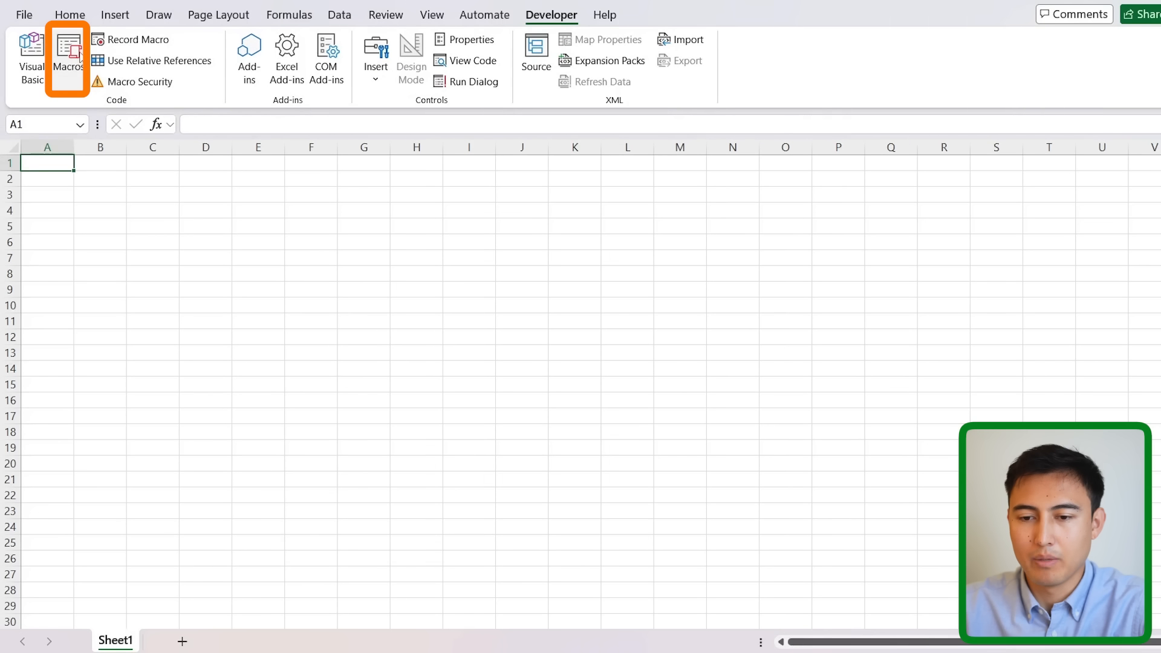
pyautogui.click(68, 58)
pyautogui.click(558, 440)
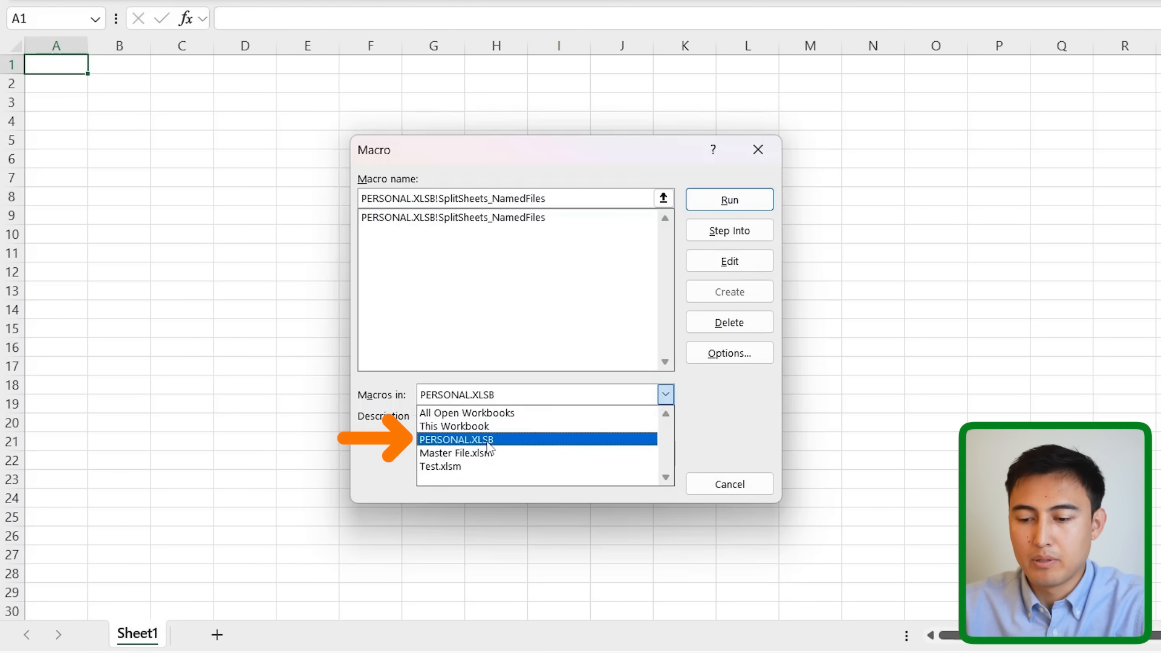
pyautogui.click(498, 442)
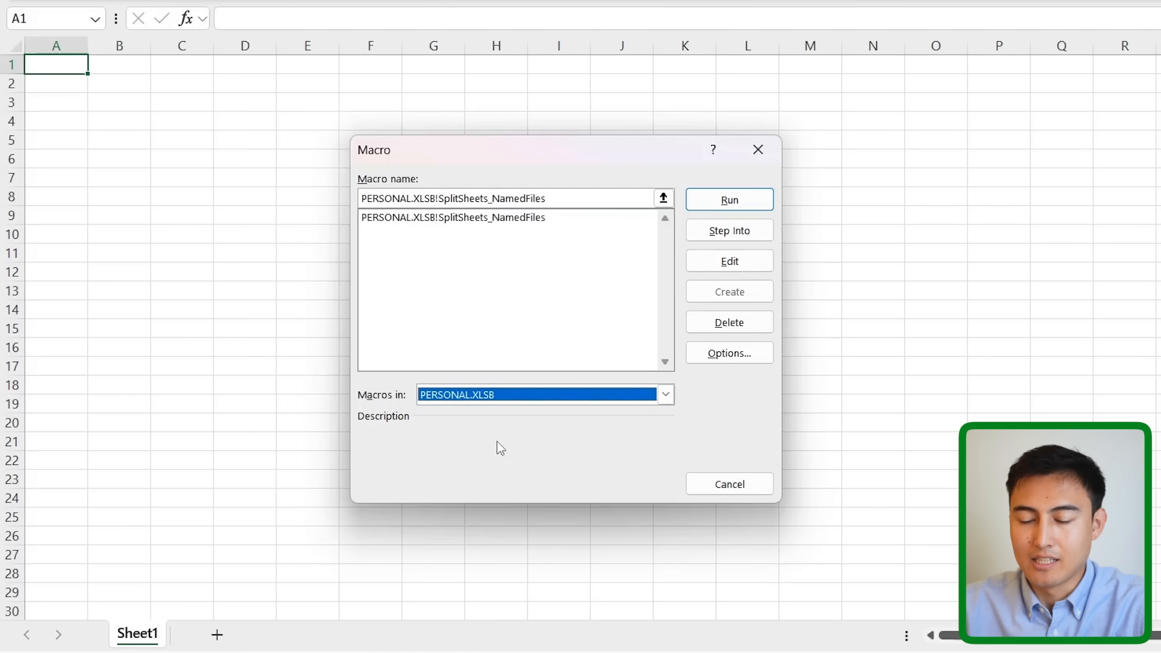
pyautogui.click(405, 219)
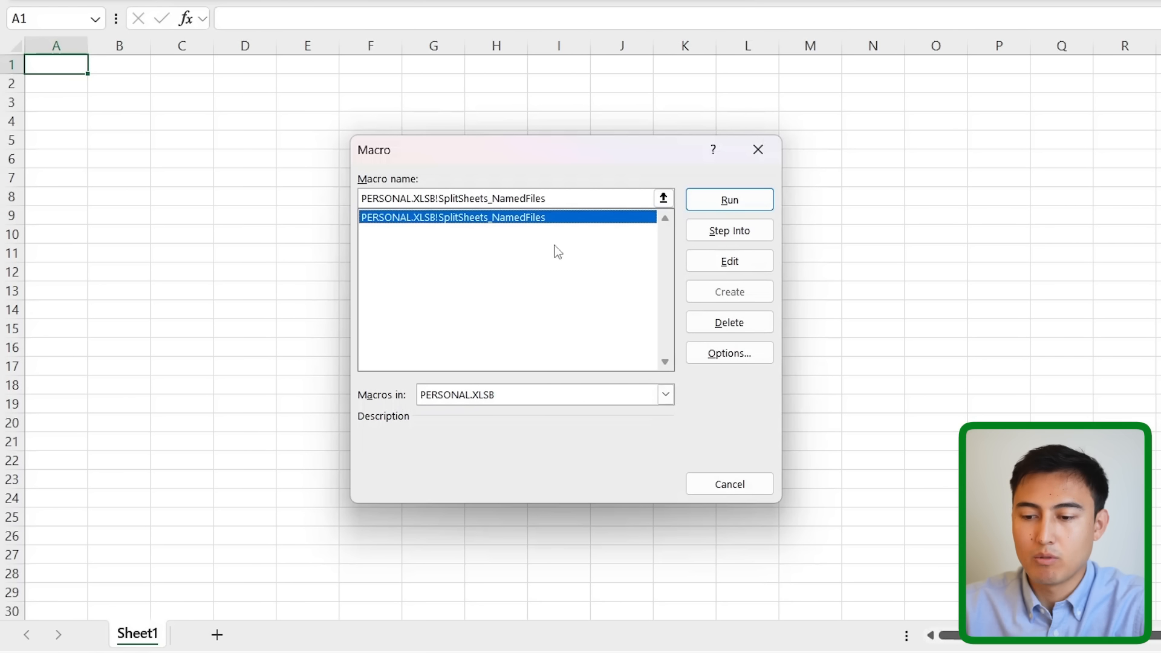
pyautogui.click(695, 200)
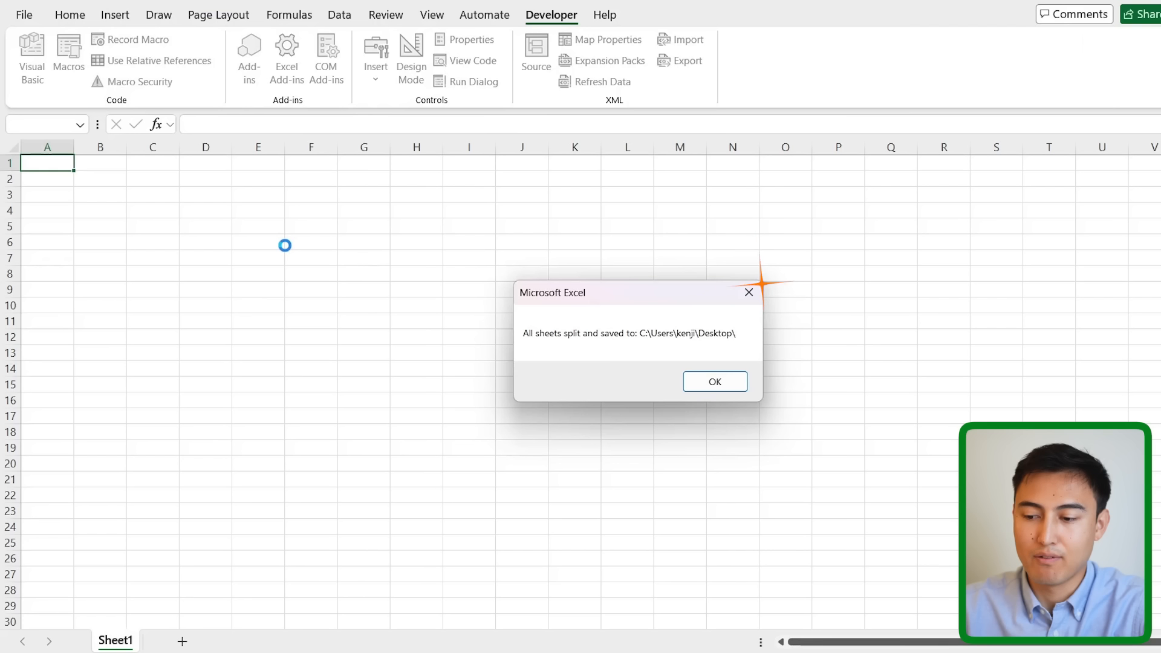
pyautogui.click(705, 380)
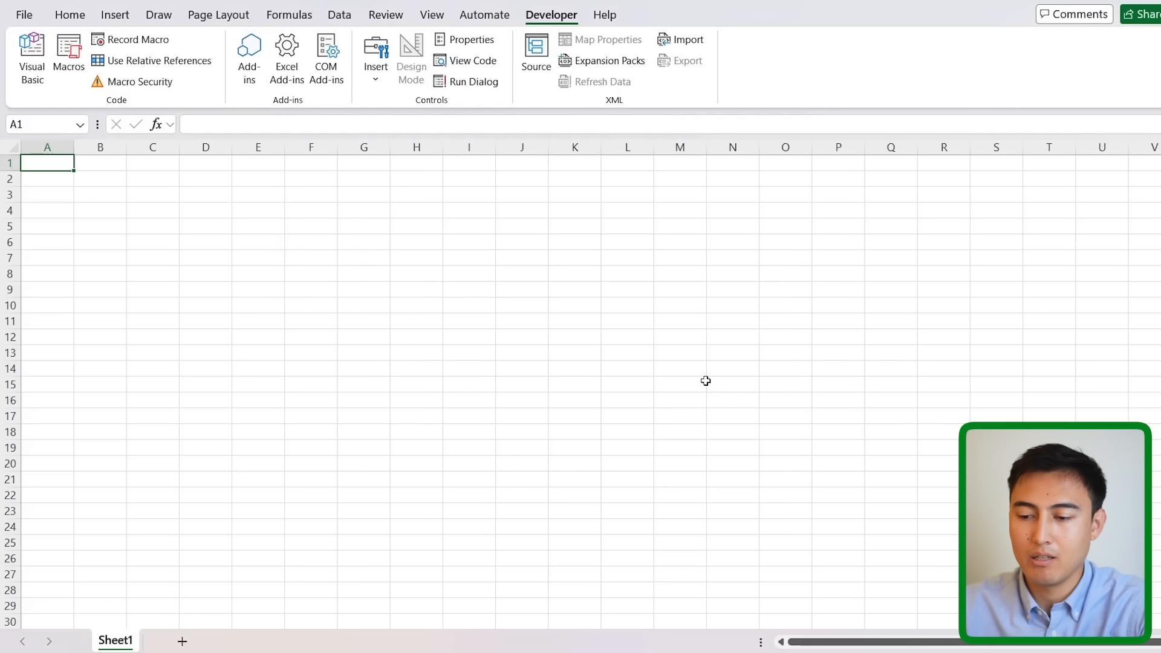
pyautogui.press('super+e')
pyautogui.click(518, 304)
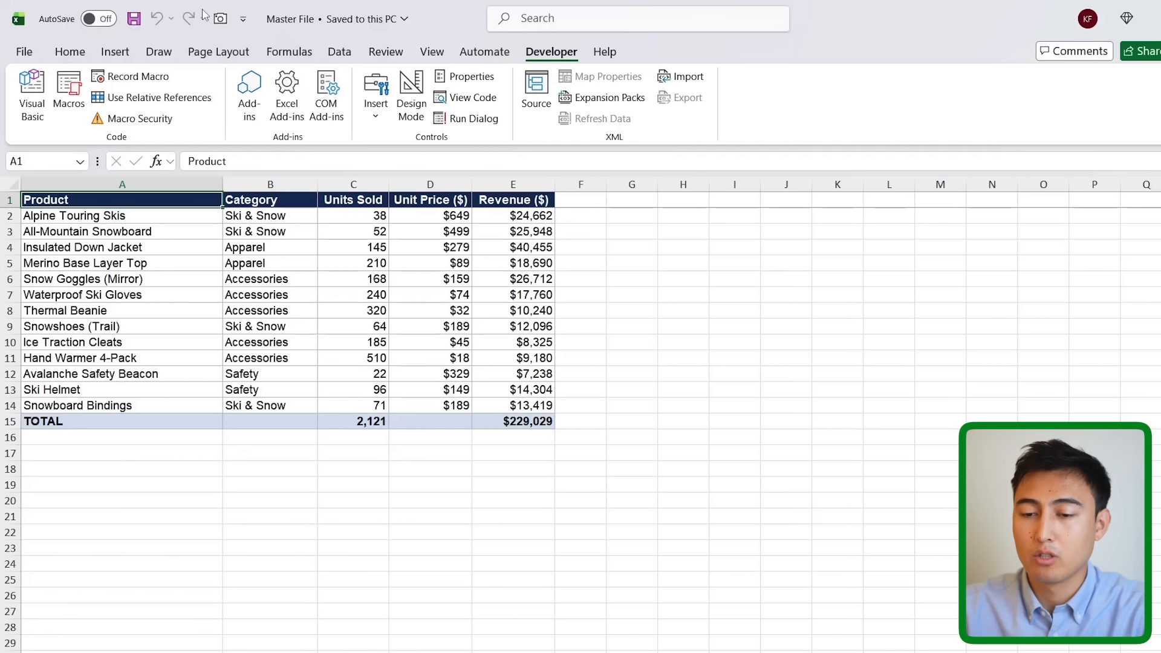
pyautogui.click(244, 22)
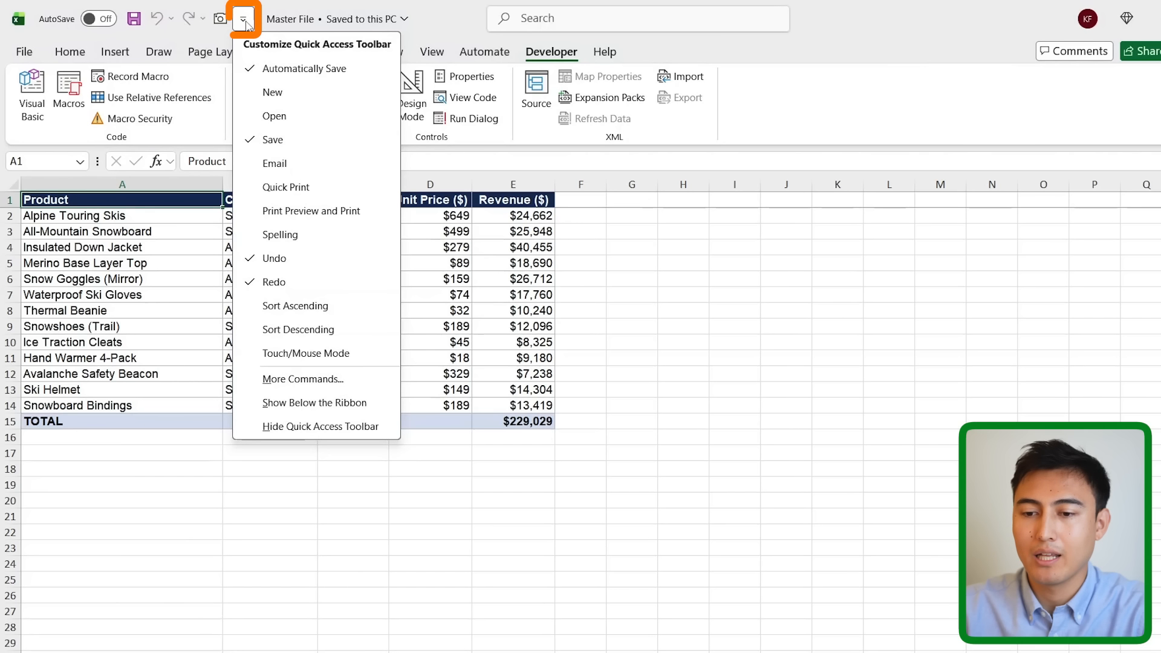
pyautogui.click(287, 380)
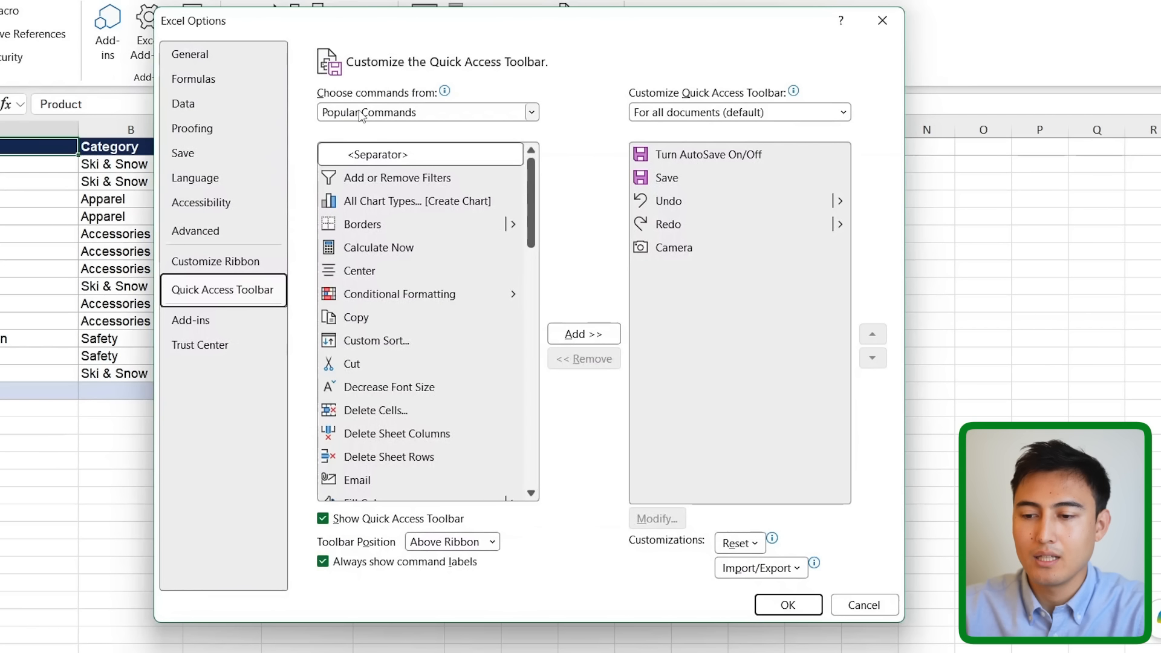
pyautogui.click(361, 115)
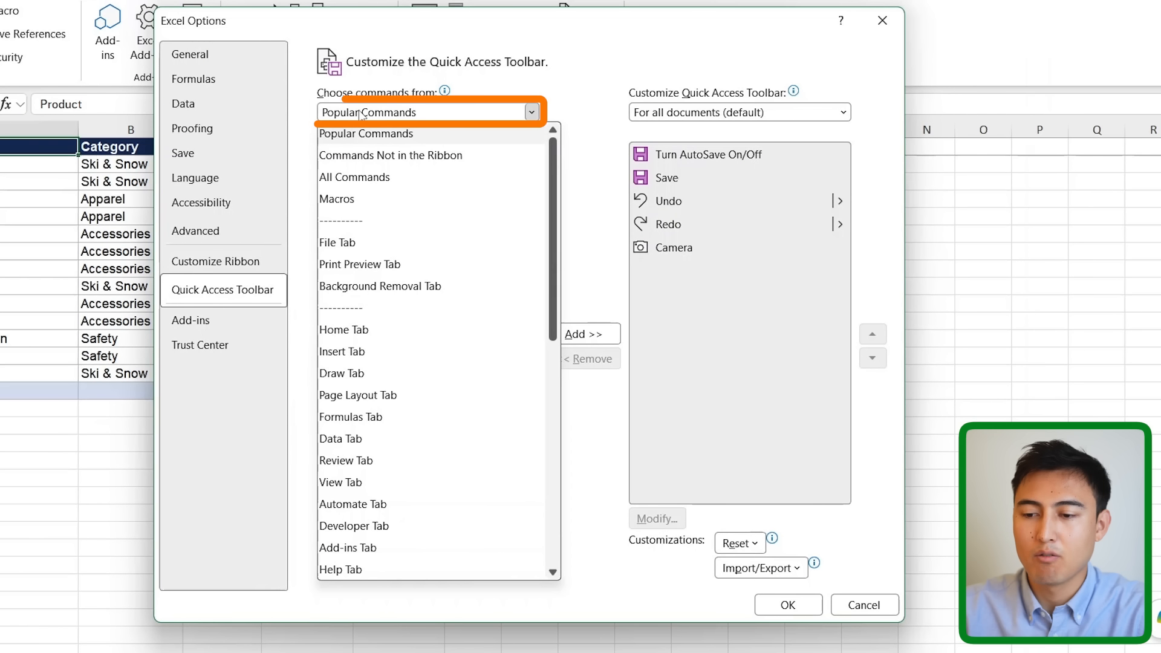
pyautogui.click(354, 203)
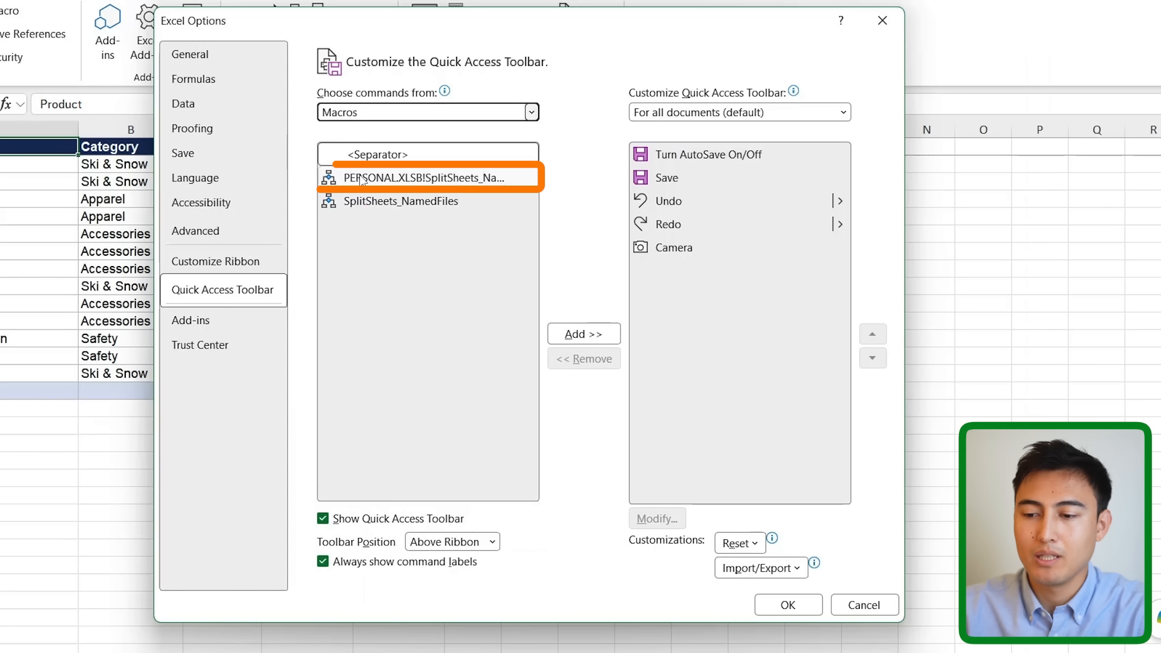
pyautogui.click(363, 179)
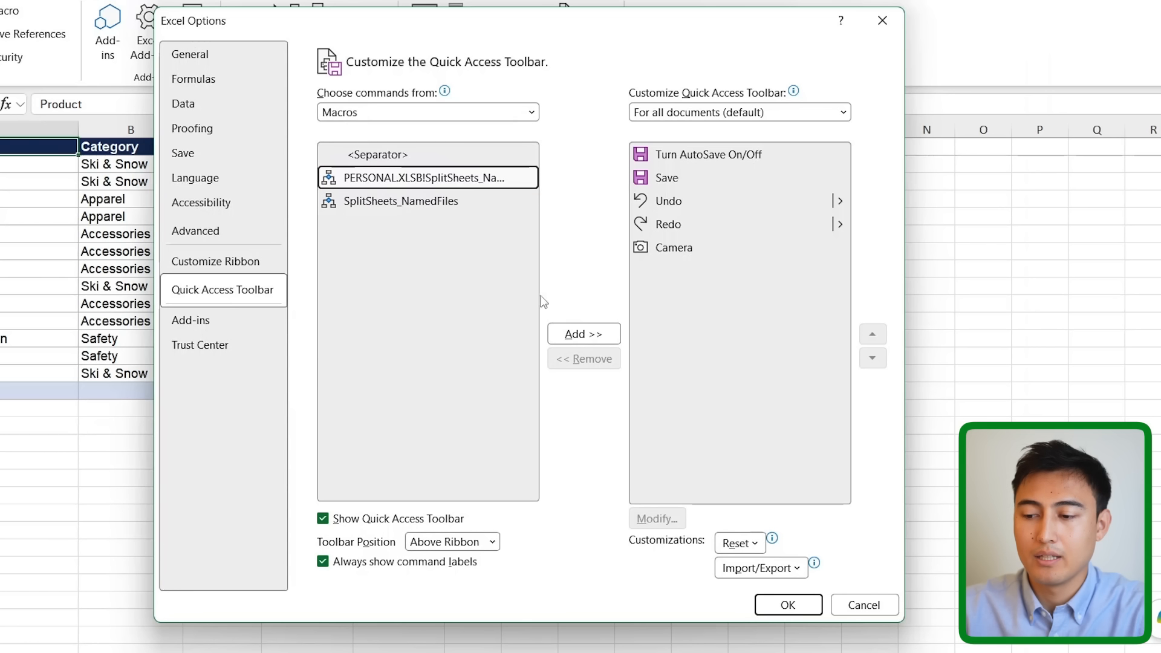
pyautogui.click(577, 333)
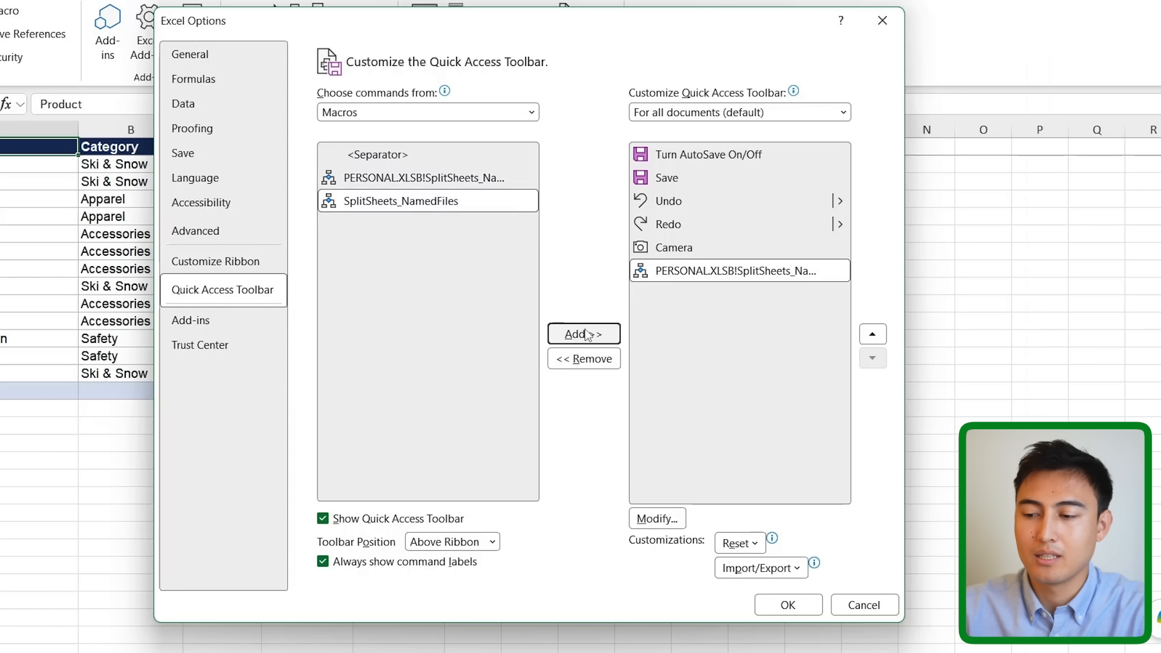
pyautogui.click(786, 604)
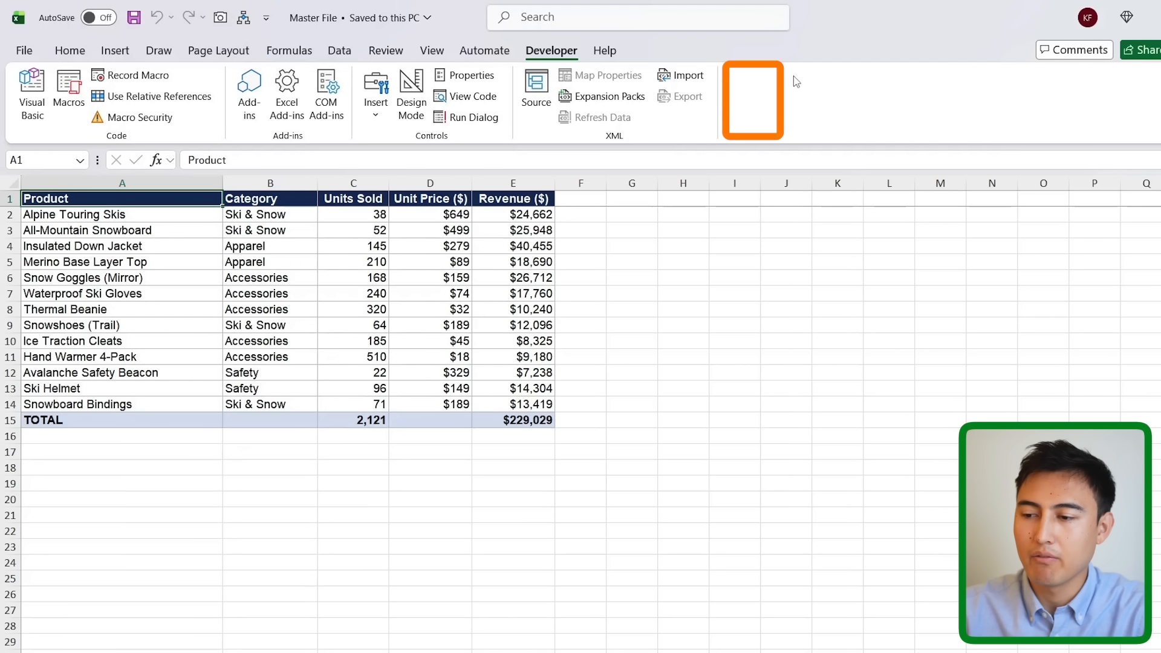
# In Customize the Ribbon, list macros and add a new Developer group named Split.
pyautogui.rightClick(749, 96)
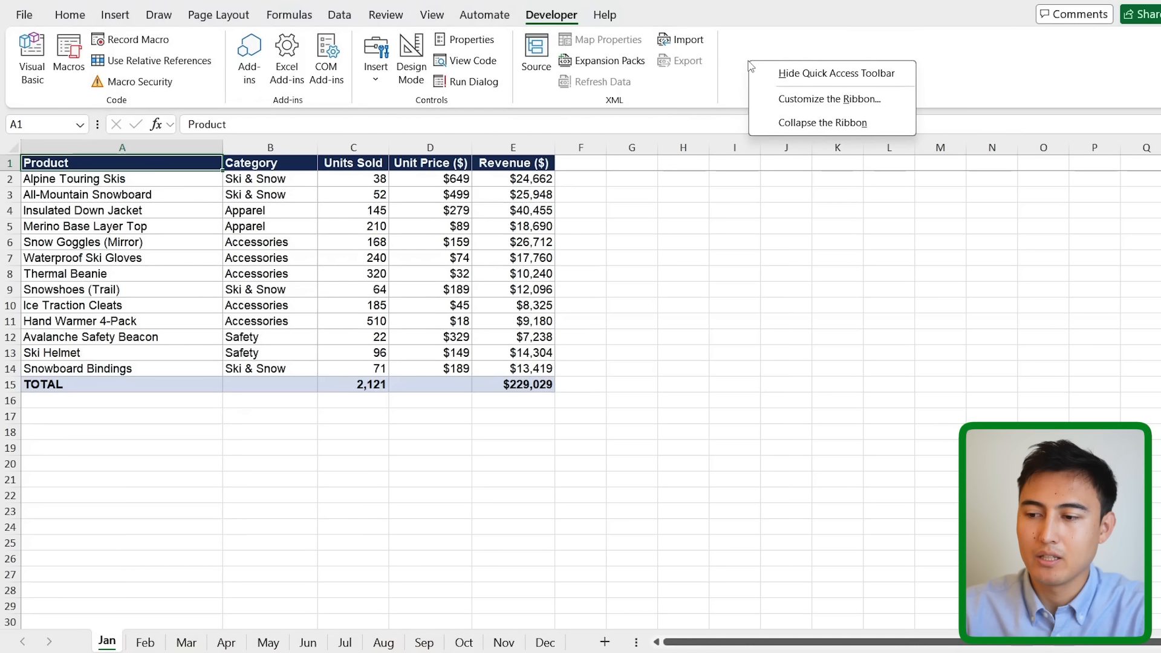
pyautogui.click(801, 97)
pyautogui.click(456, 116)
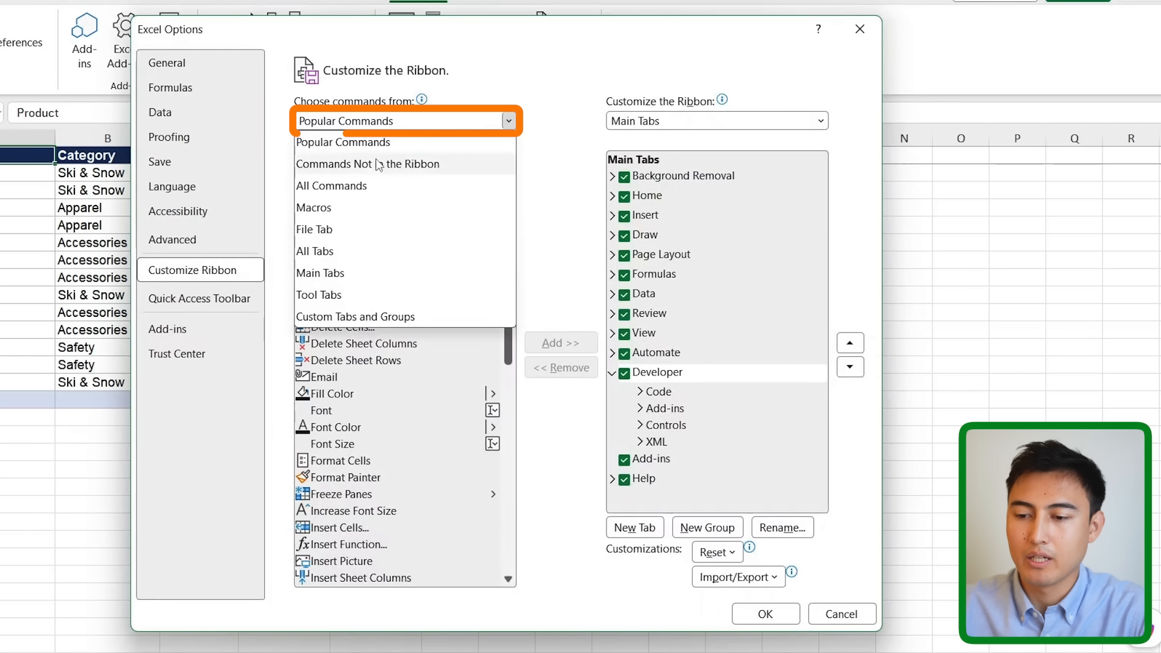
pyautogui.click(345, 208)
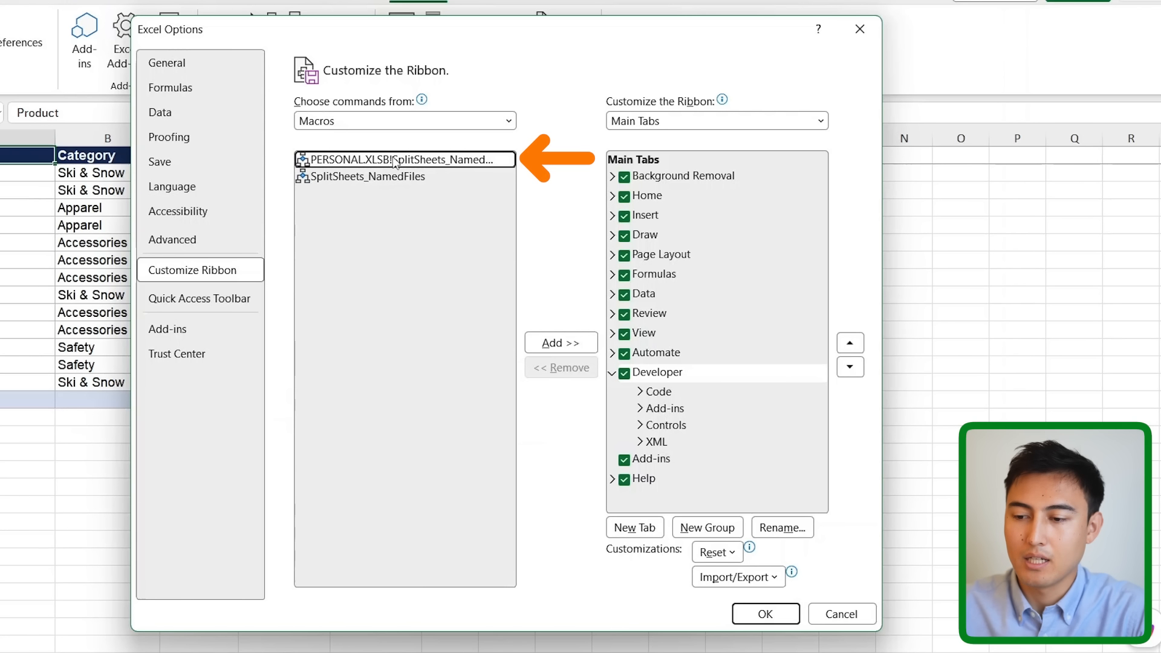
pyautogui.click(683, 446)
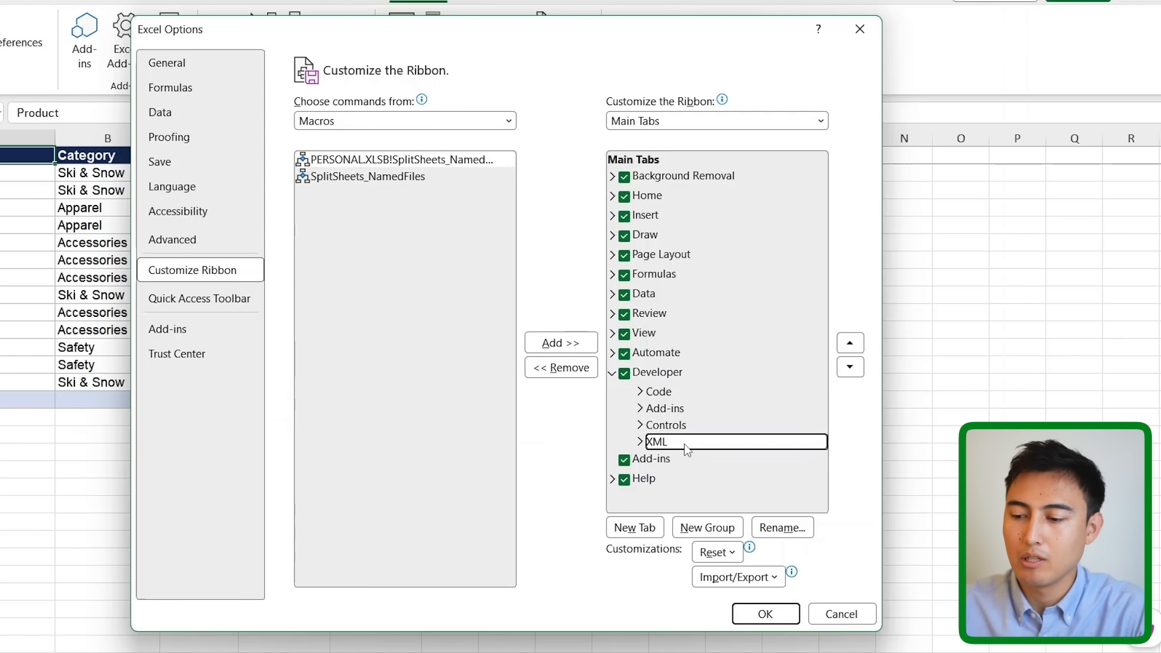
pyautogui.click(704, 528)
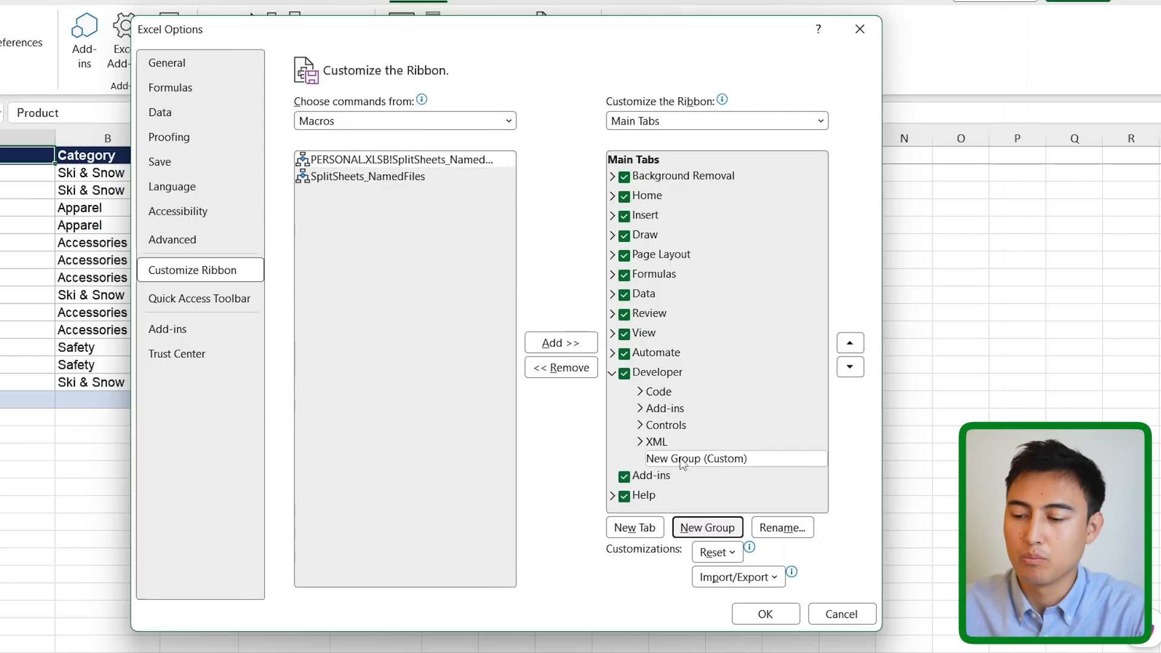
pyautogui.click(782, 527)
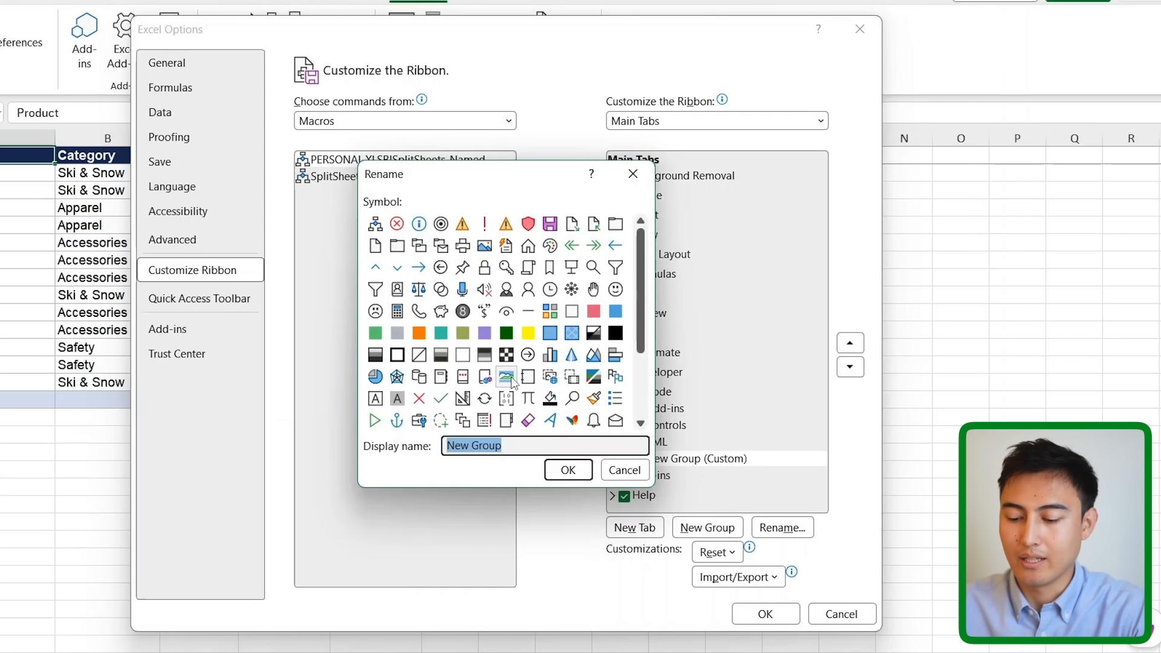
pyautogui.write('Split')
pyautogui.press('Return')
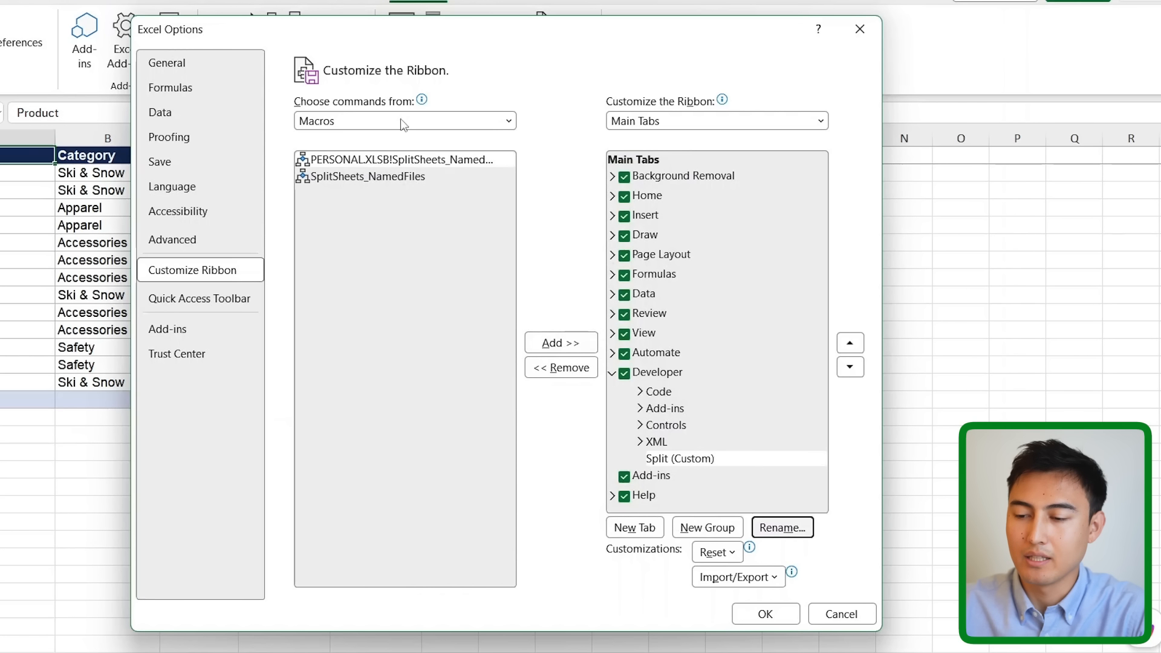
# Add the PERSONAL.XLSB split macro to Split labelled 'Excel Spit', save, and run it.
pyautogui.click(406, 159)
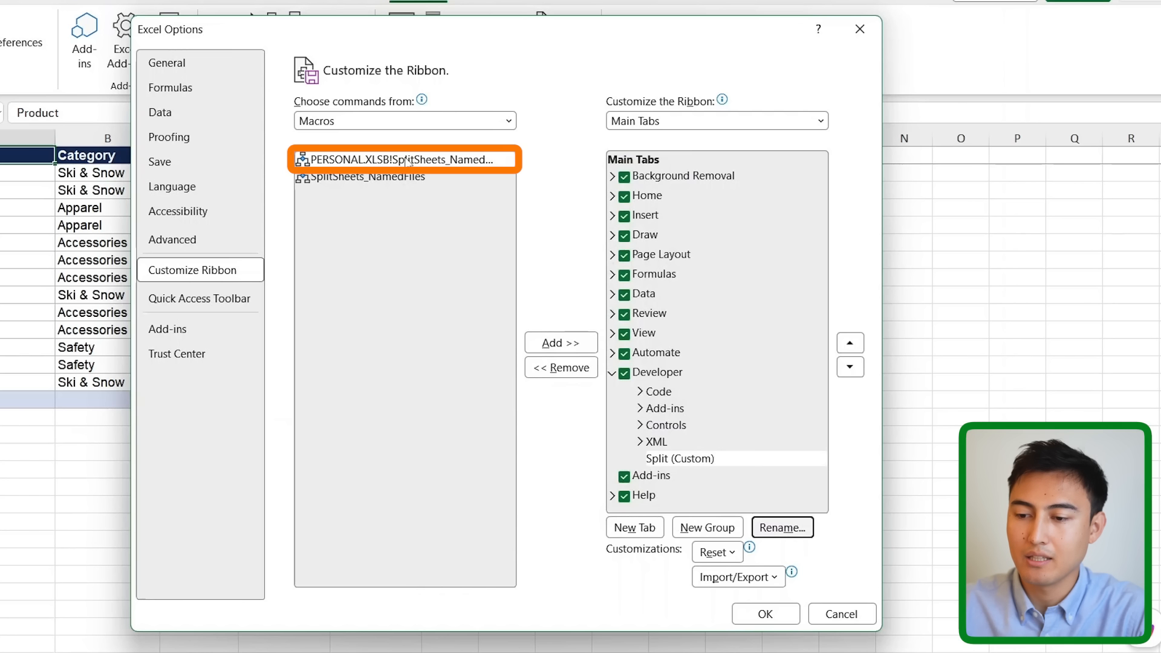
pyautogui.click(560, 343)
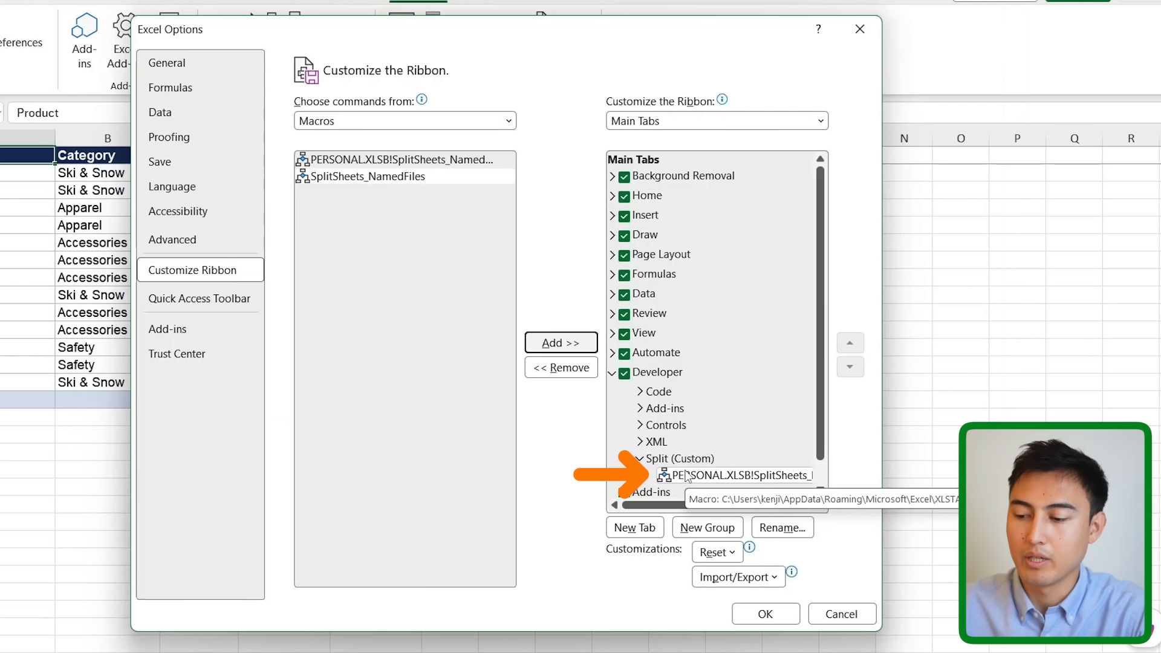
pyautogui.click(778, 529)
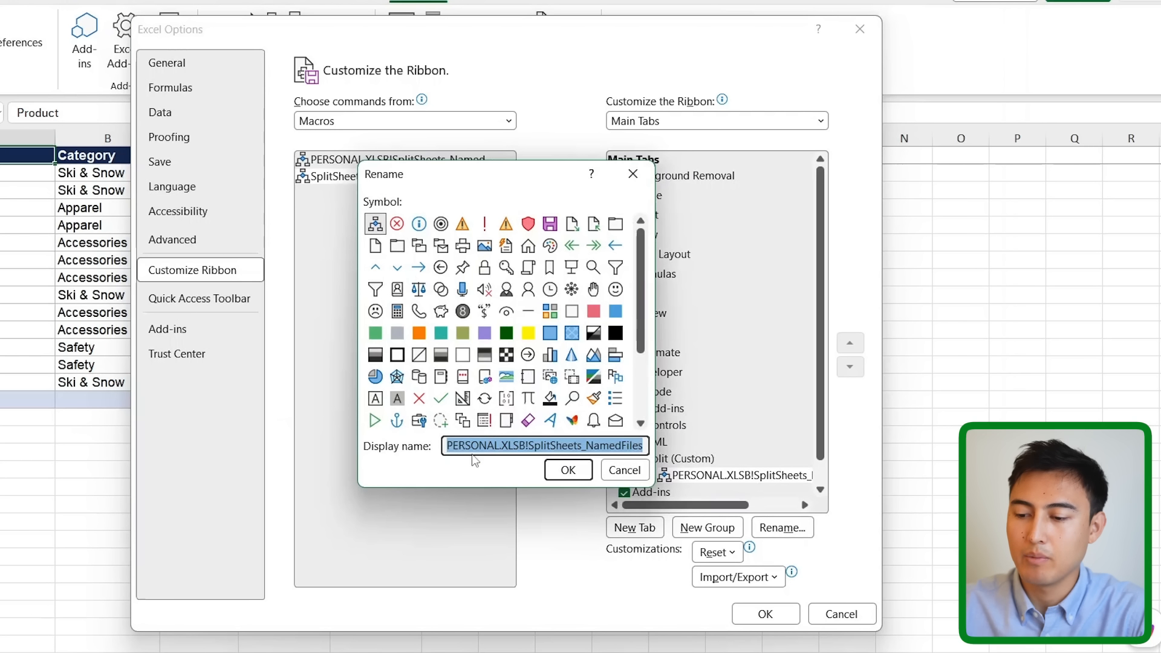
pyautogui.write('E')
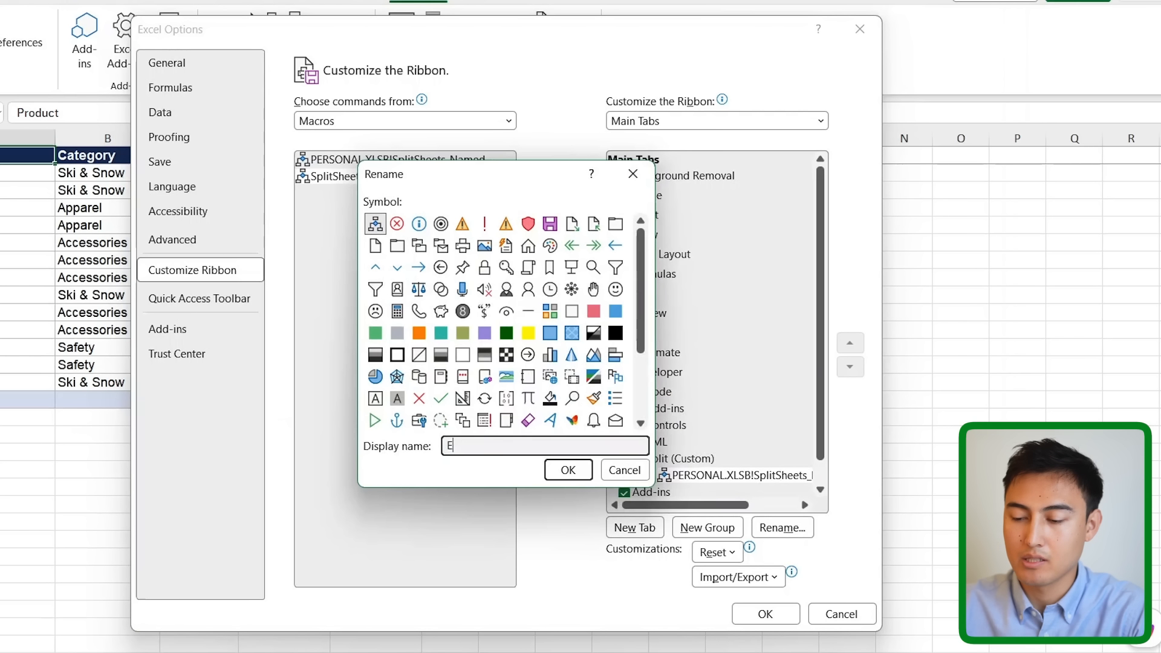
pyautogui.write('xcel Spit')
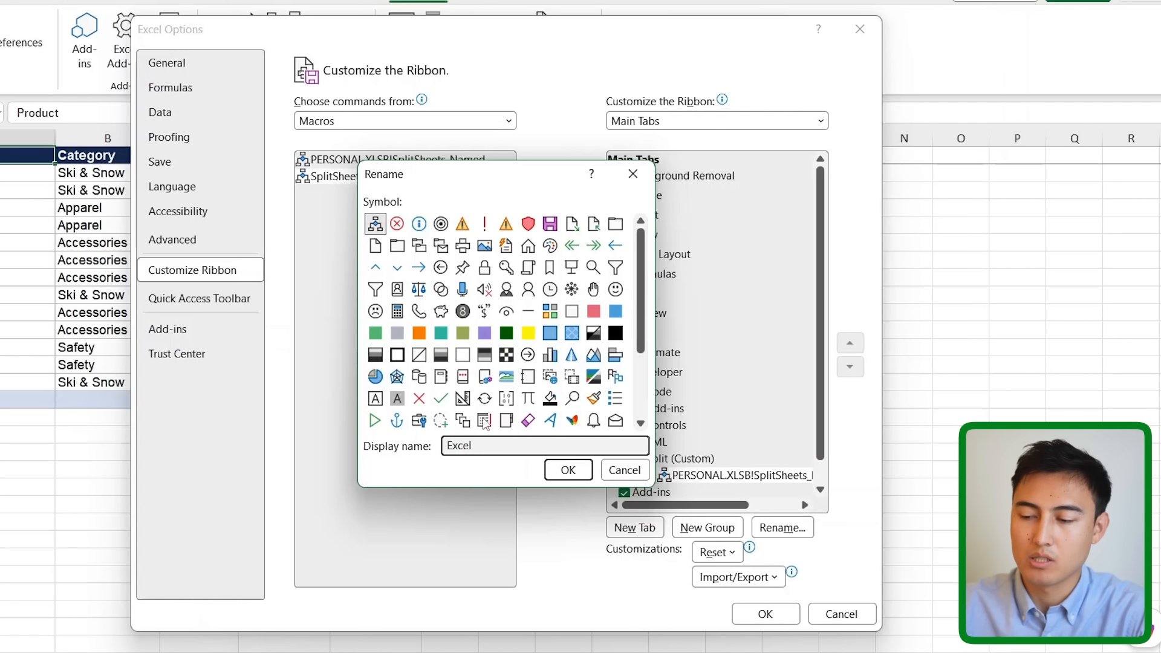
pyautogui.click(568, 470)
pyautogui.click(766, 614)
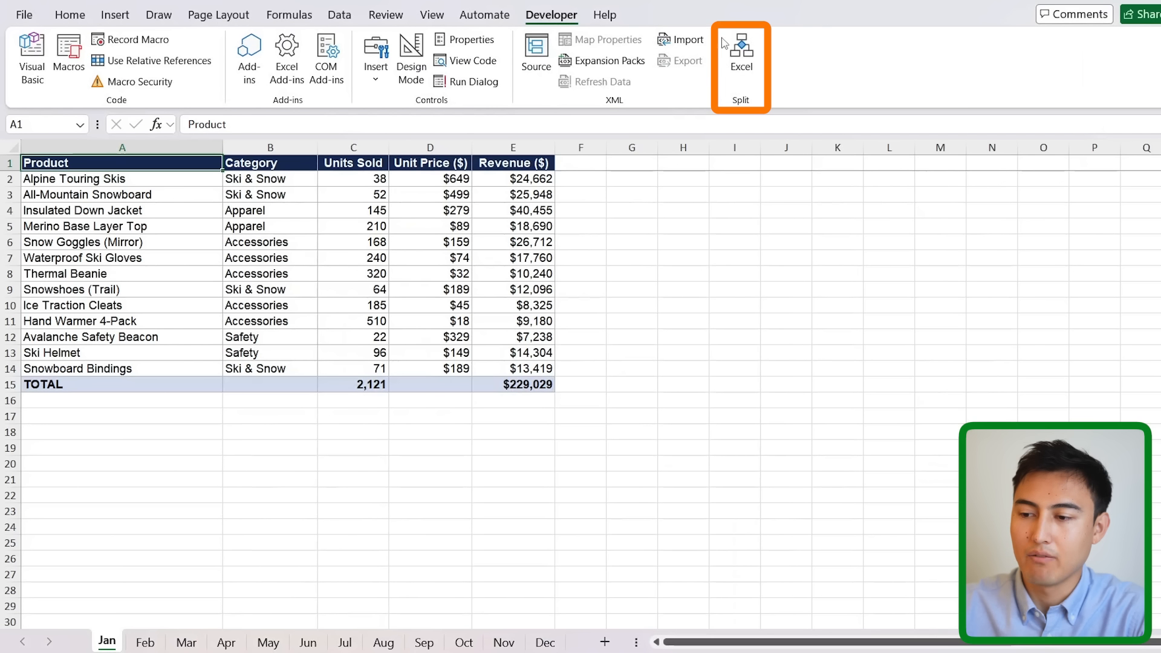
pyautogui.click(739, 53)
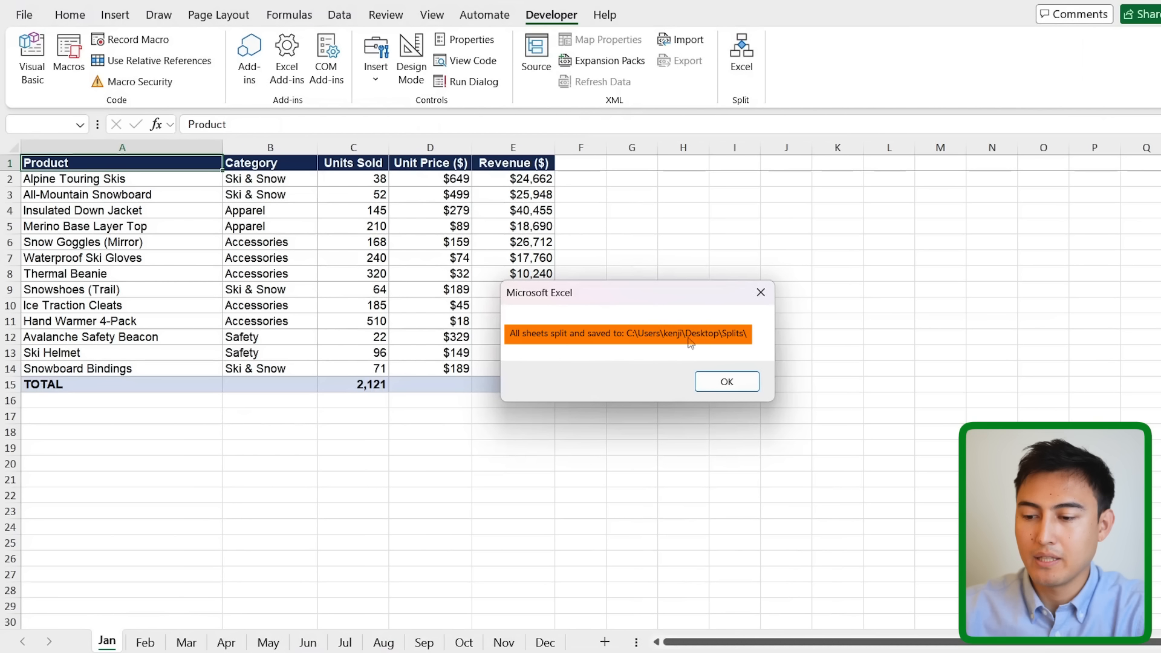
# Close the message confirming all sheets were saved to the Desktop Splits folder.
pyautogui.click(723, 382)
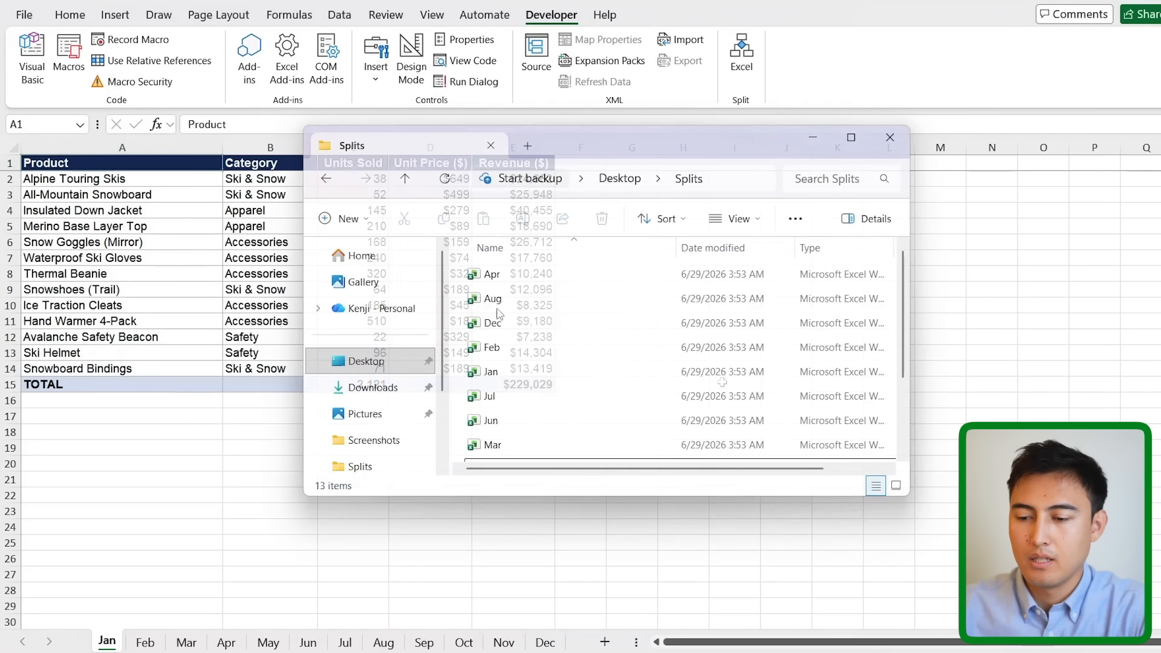
# Scroll through the Splits folder to confirm a workbook exists for each month.
pyautogui.scroll(-2, 534, 297)
pyautogui.scroll(1, 534, 297)
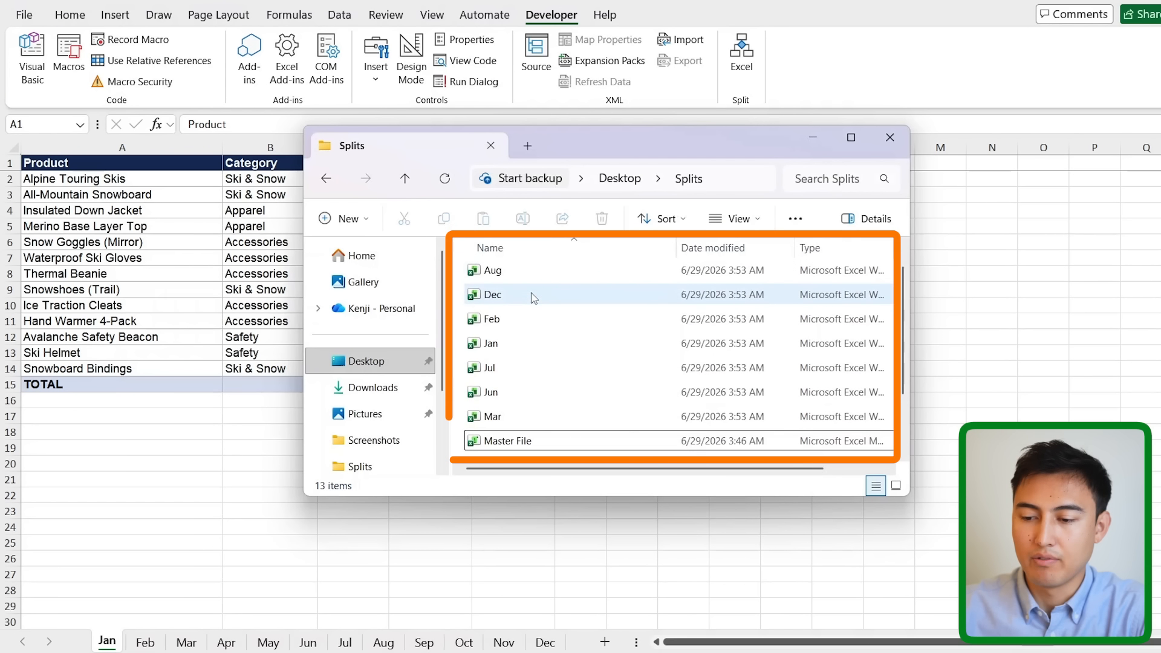
pyautogui.scroll(-2, 544, 338)
pyautogui.scroll(2, 552, 373)
pyautogui.scroll(1, 552, 373)
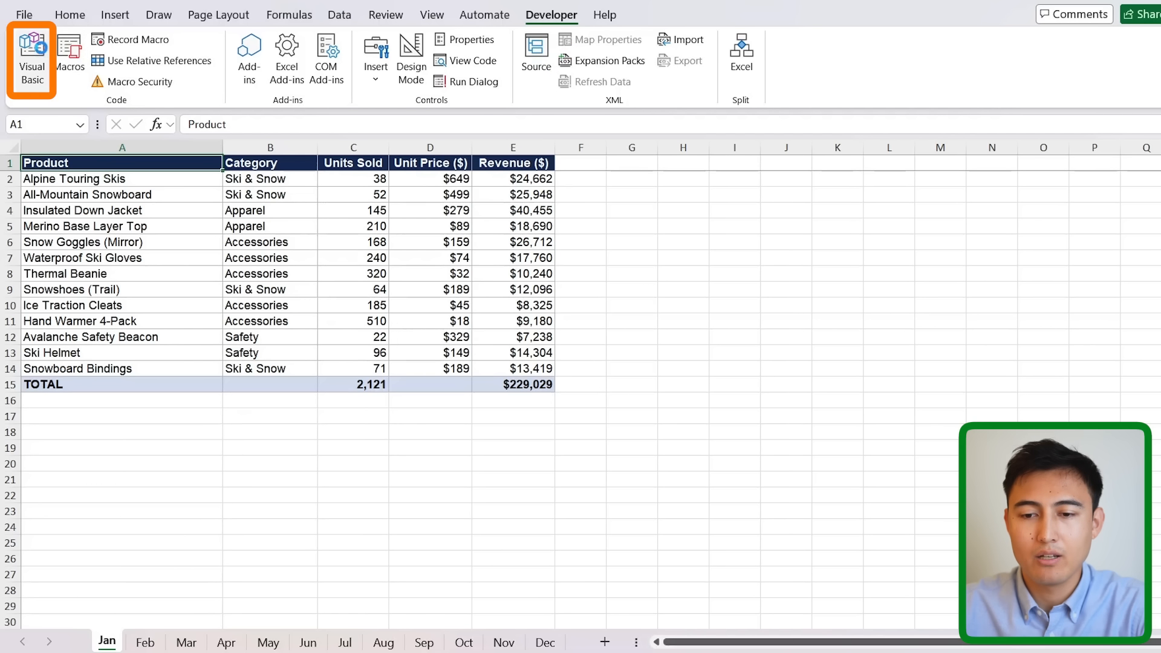
# Open the VBA editor and bring up Module1 of PERSONAL.XLSB.
pyautogui.click(33, 57)
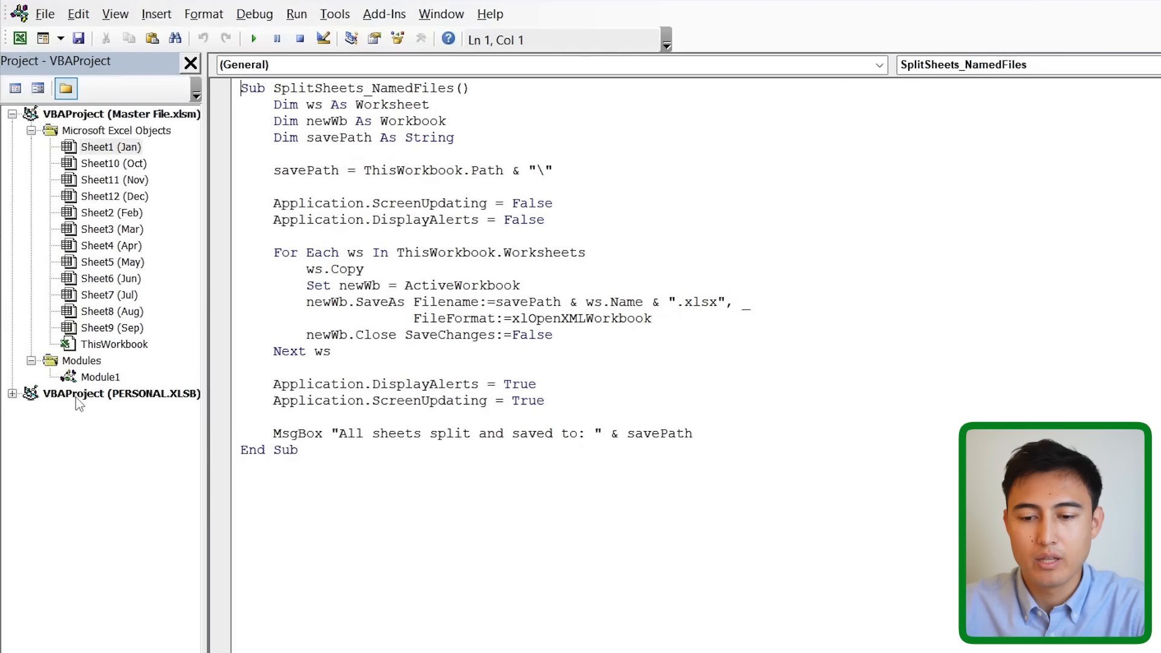
pyautogui.click(77, 396)
pyautogui.click(11, 394)
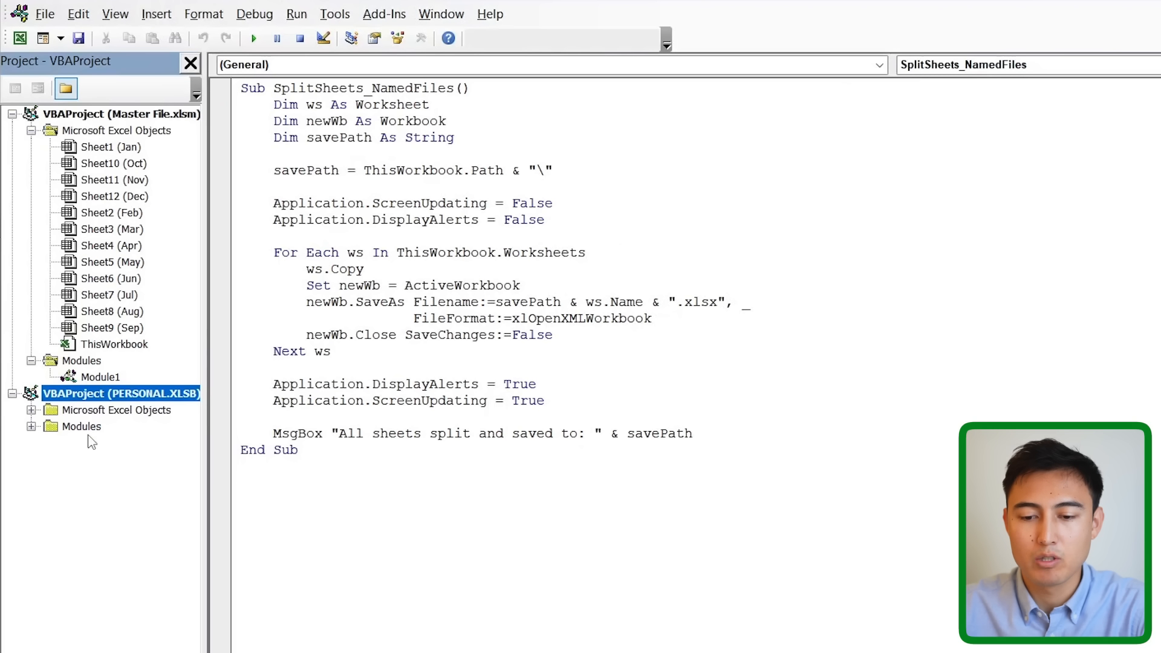
pyautogui.click(31, 426)
pyautogui.doubleClick(99, 443)
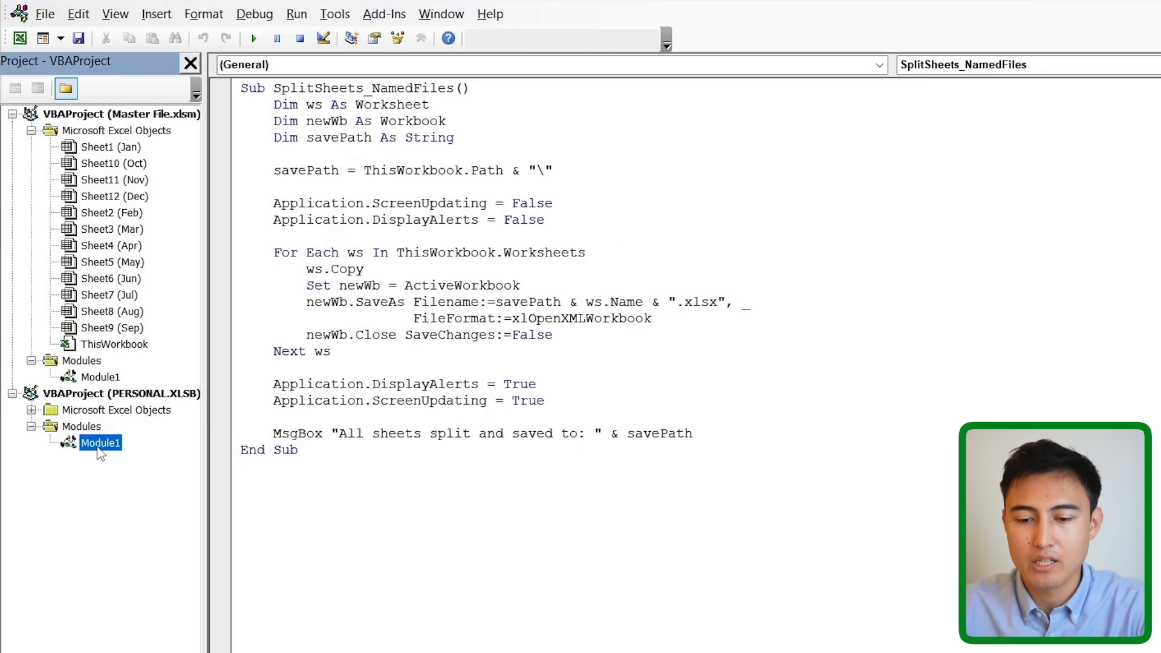
# Replace all of Module1's existing code with the pasted SplitSheets macro.
pyautogui.click(620, 411)
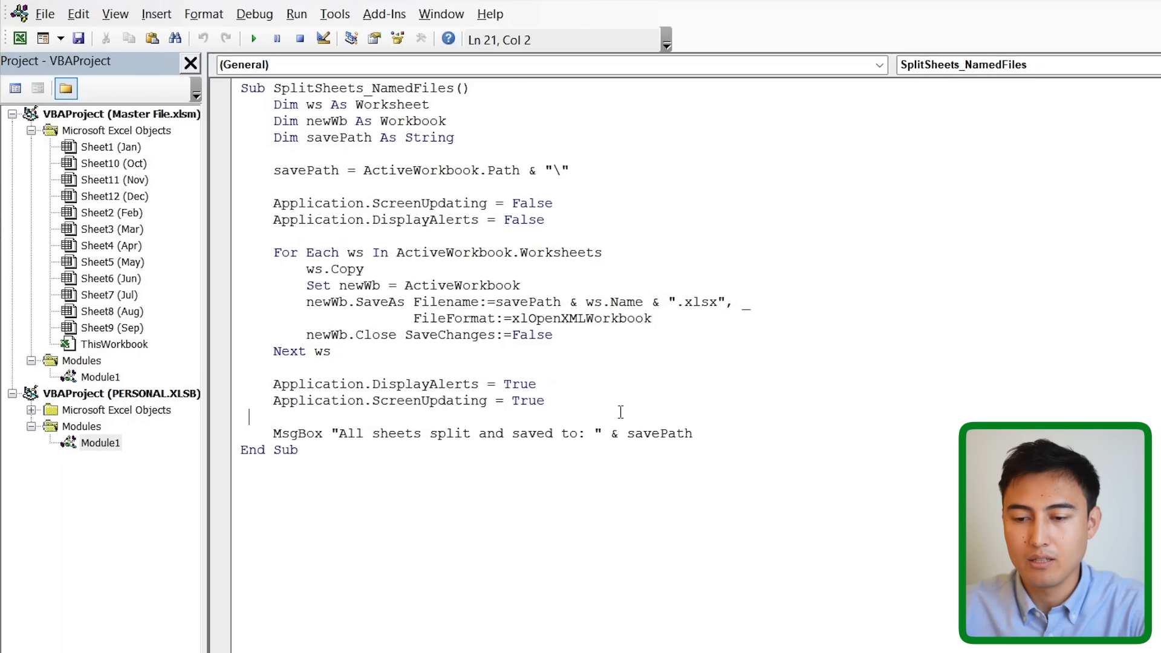
pyautogui.hotkey('ctrl', 'a')
pyautogui.press('Delete')
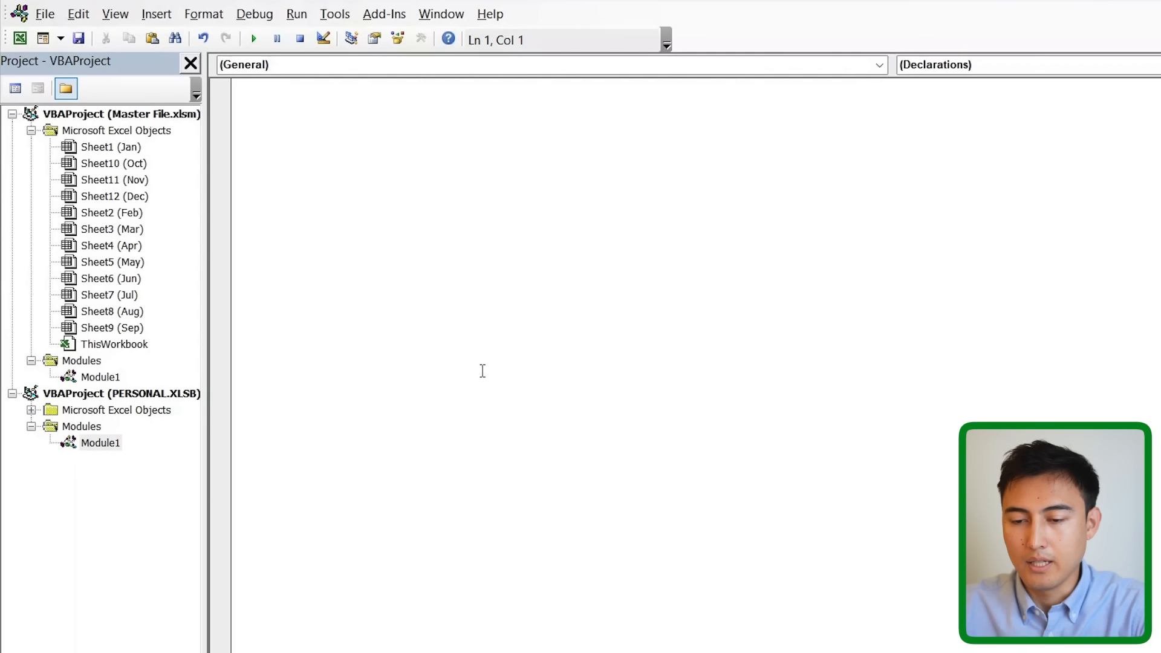
pyautogui.hotkey('ctrl', 'v')
# Review the comment and the four button macros: Split_PDF, Split_XLSX, Split_CSV, Split_TXT.
pyautogui.scroll(10, 482, 372)
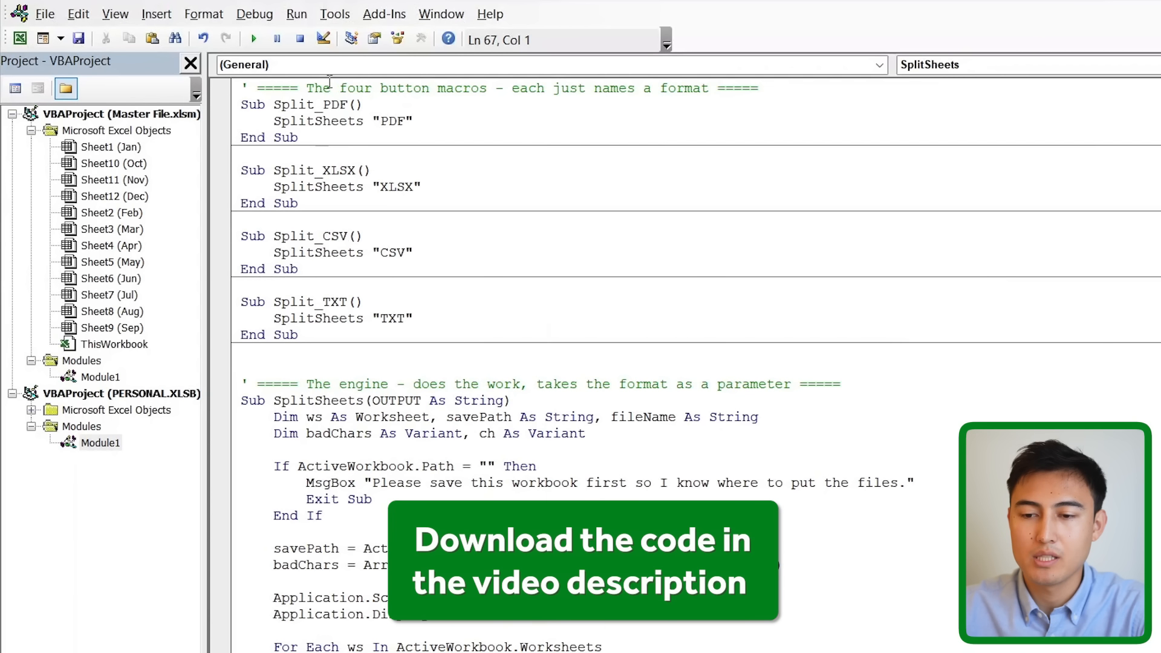
pyautogui.moveTo(306, 87); pyautogui.dragTo(483, 80)
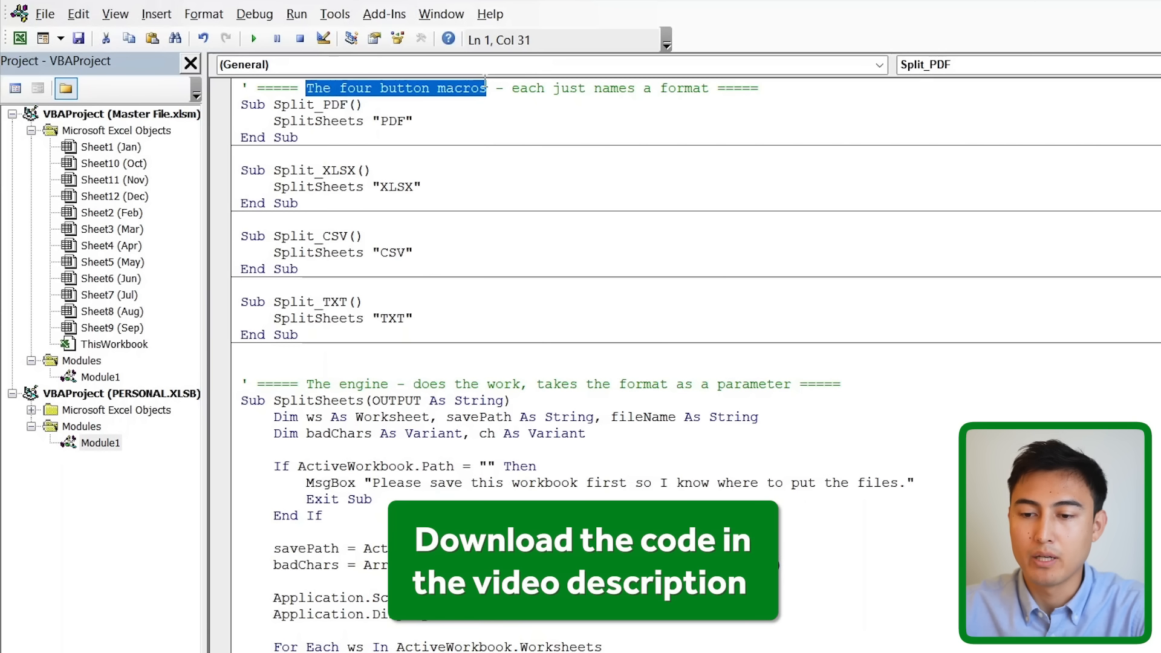
pyautogui.click(332, 104)
pyautogui.click(356, 170)
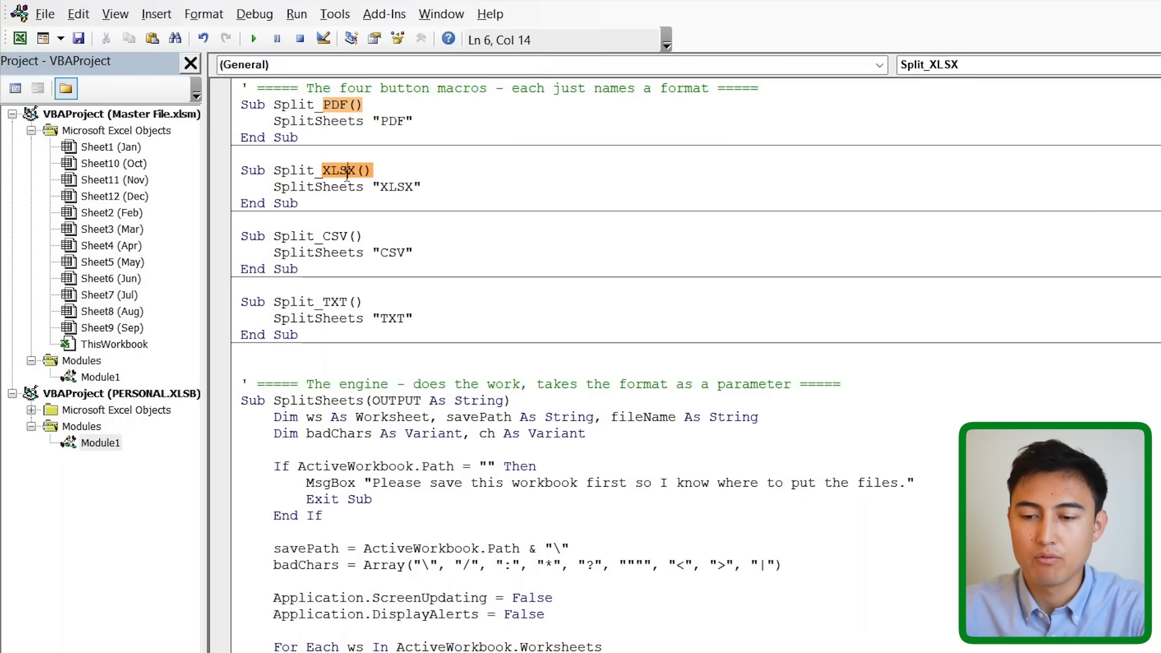
pyautogui.click(338, 237)
pyautogui.click(338, 301)
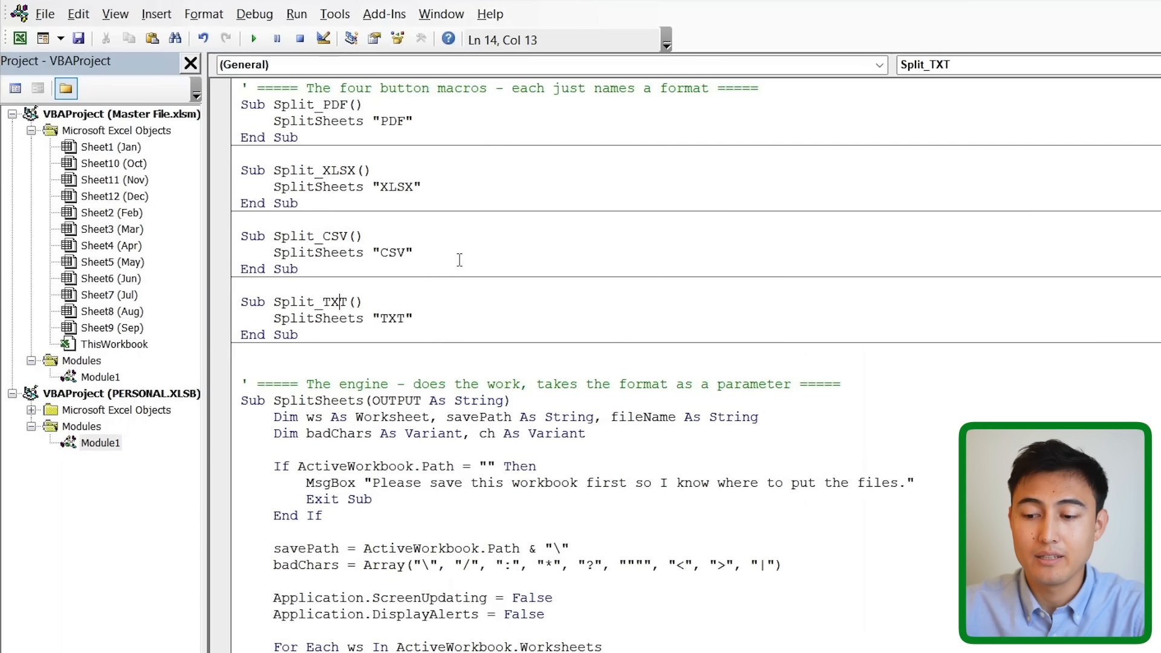
# Walk through the OUTPUT Select Case for the PDF and XLSX formats, then return to Excel.
pyautogui.scroll(-10, 459, 260)
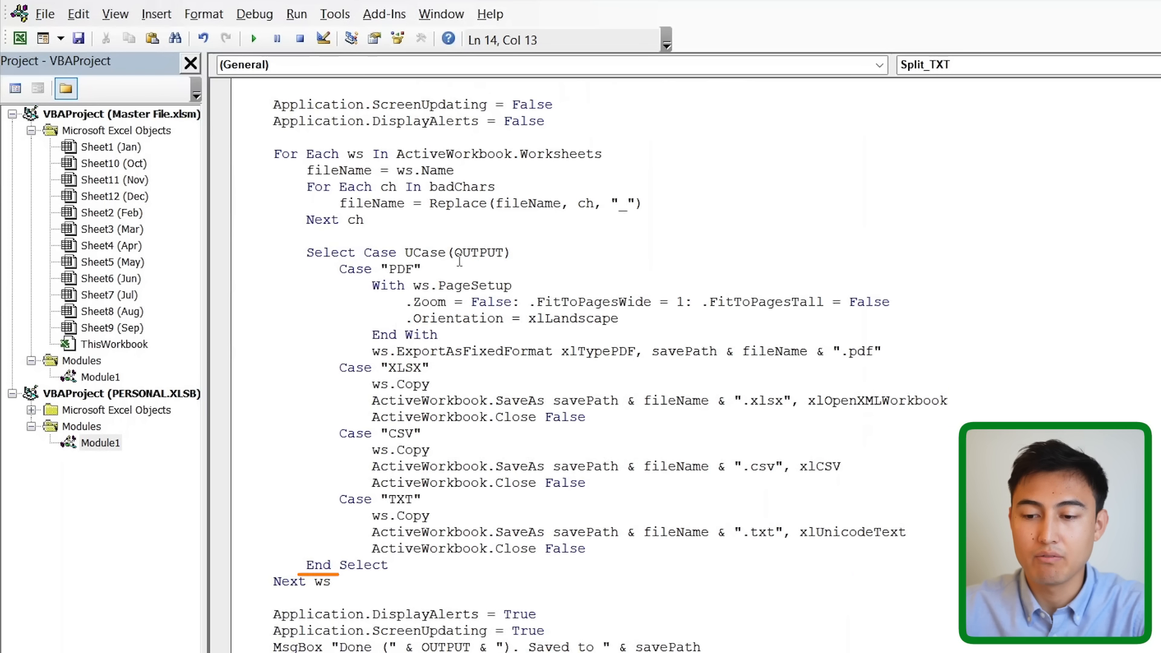
pyautogui.doubleClick(477, 252)
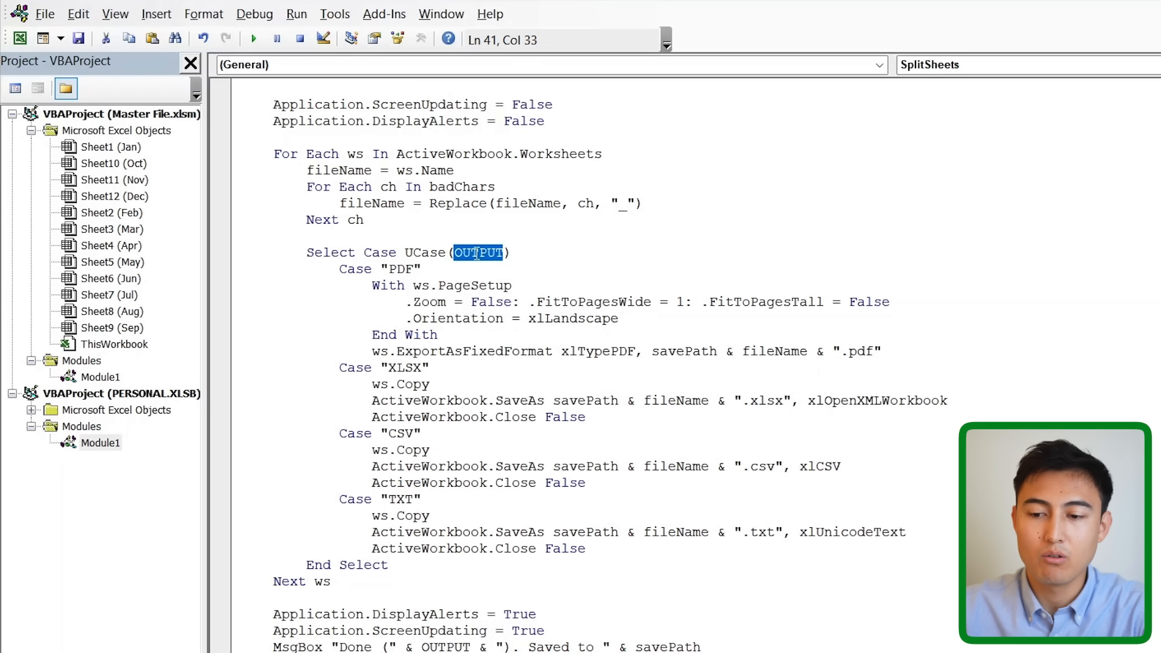
pyautogui.click(398, 268)
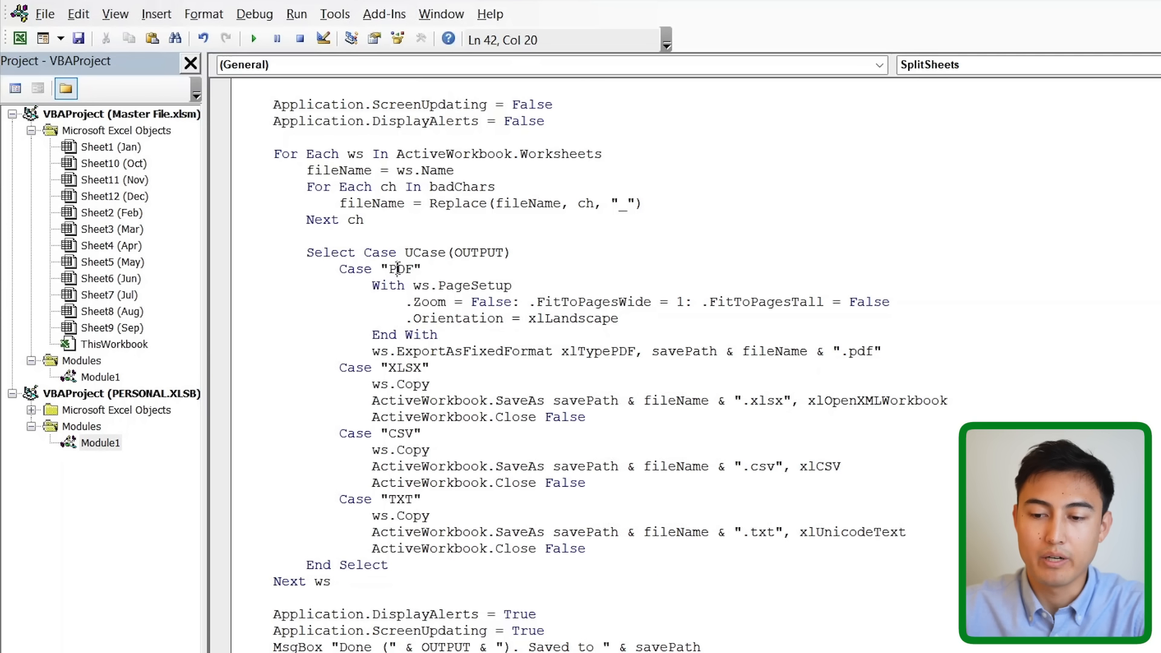
pyautogui.moveTo(646, 317); pyautogui.dragTo(357, 268)
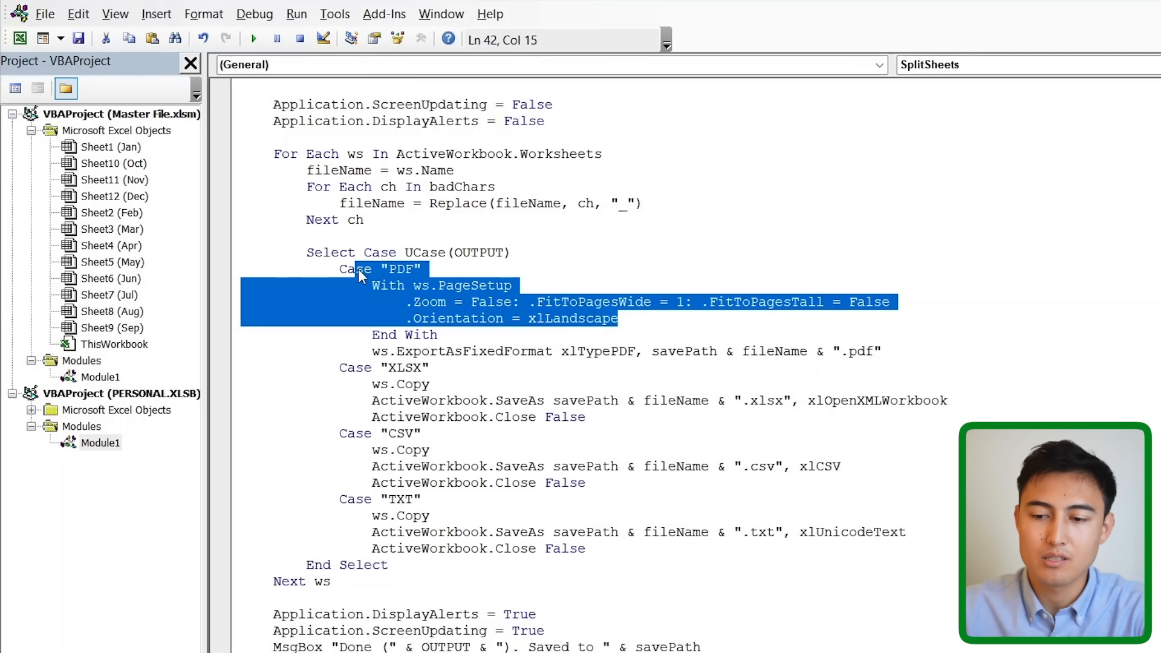
pyautogui.click(462, 272)
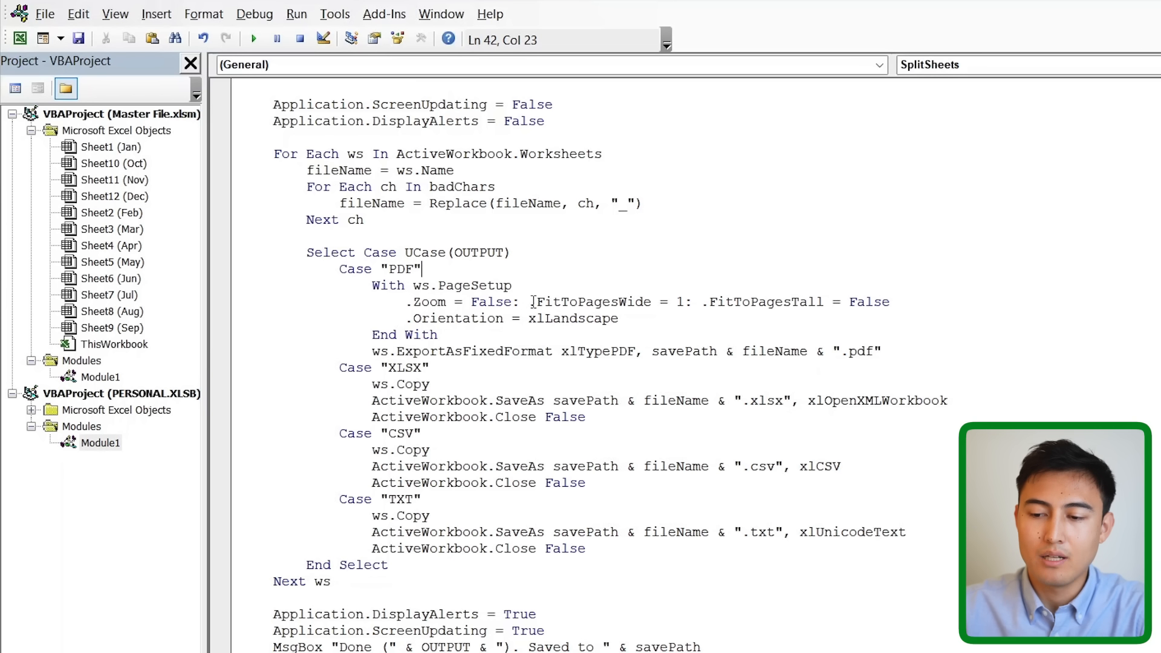
pyautogui.doubleClick(411, 368)
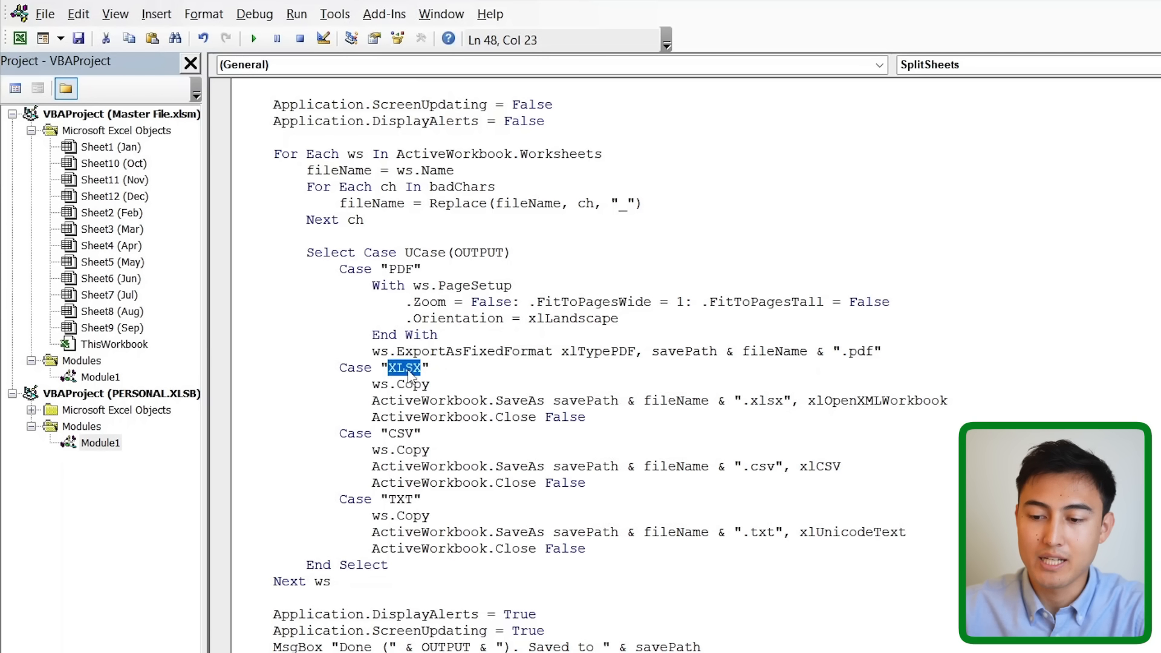
pyautogui.moveTo(704, 425); pyautogui.dragTo(386, 388)
pyautogui.click(510, 400)
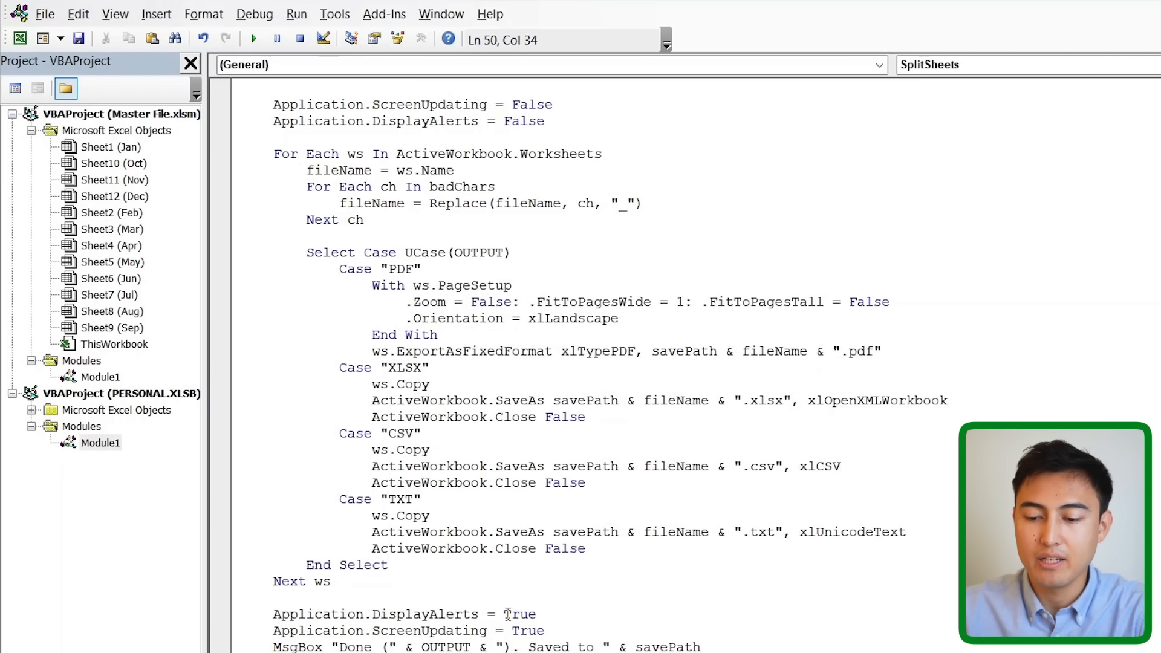
pyautogui.scroll(10, 591, 372)
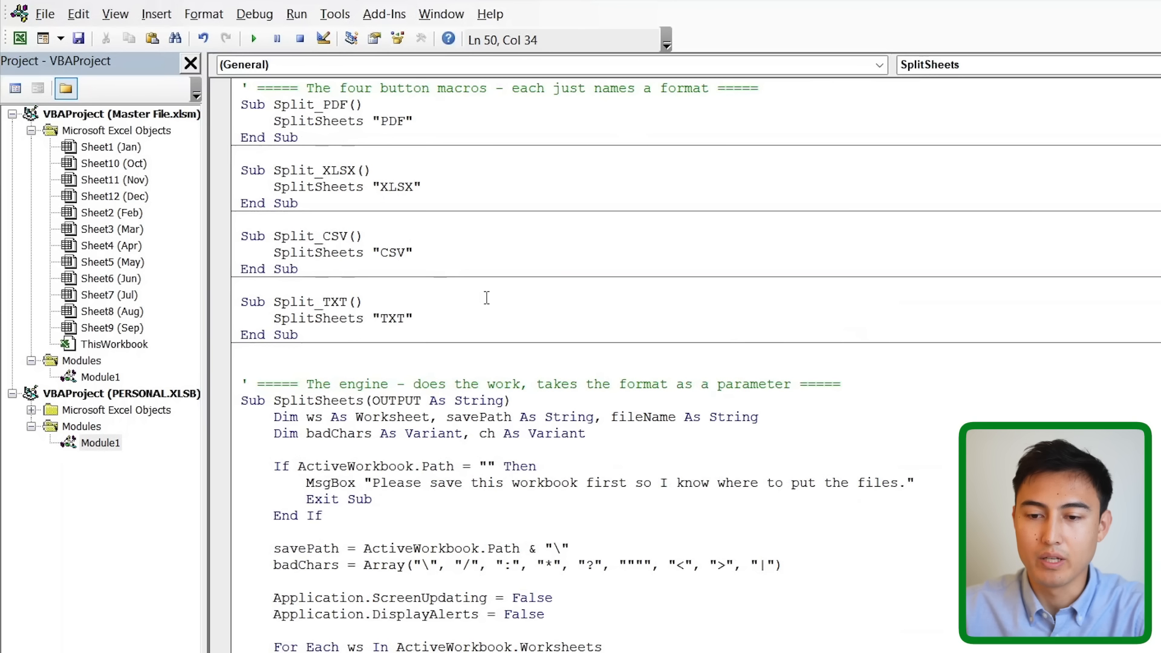
pyautogui.hotkey('alt', 'F11')
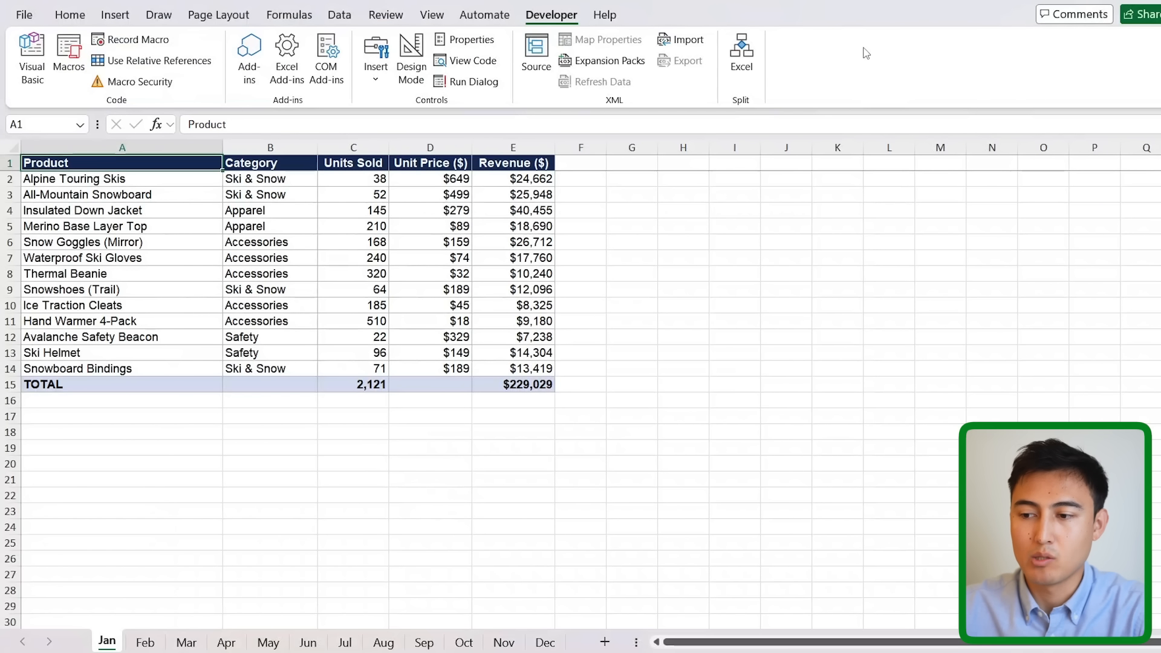
# Remove the old Excel command from the custom Split group.
pyautogui.rightClick(807, 57)
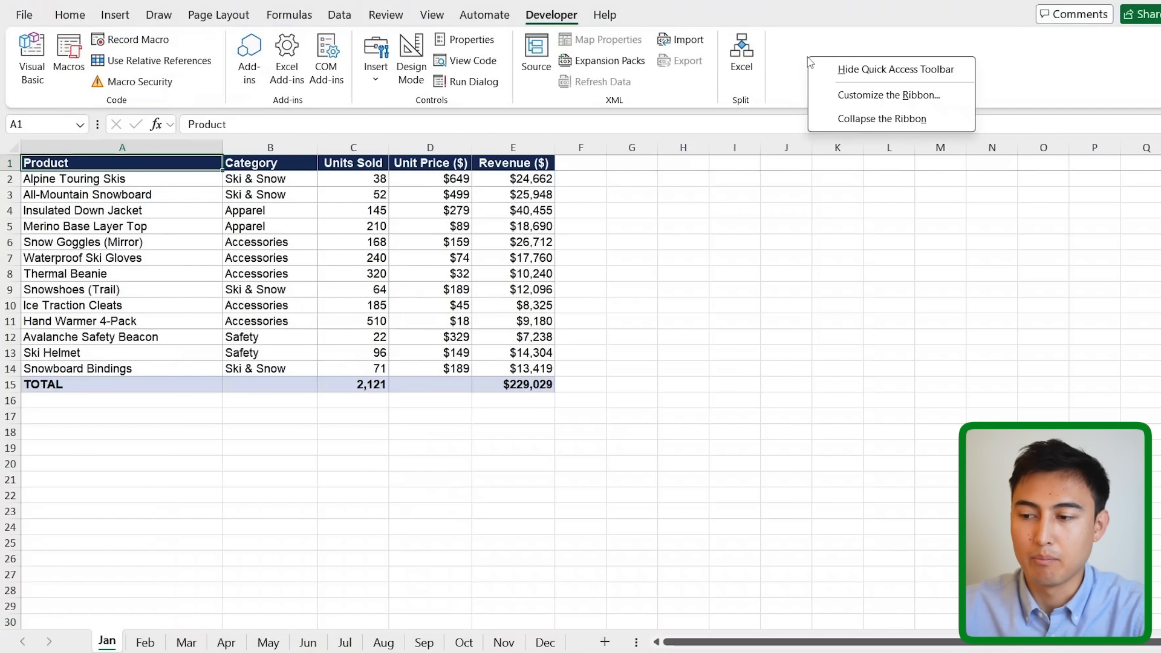
pyautogui.click(902, 96)
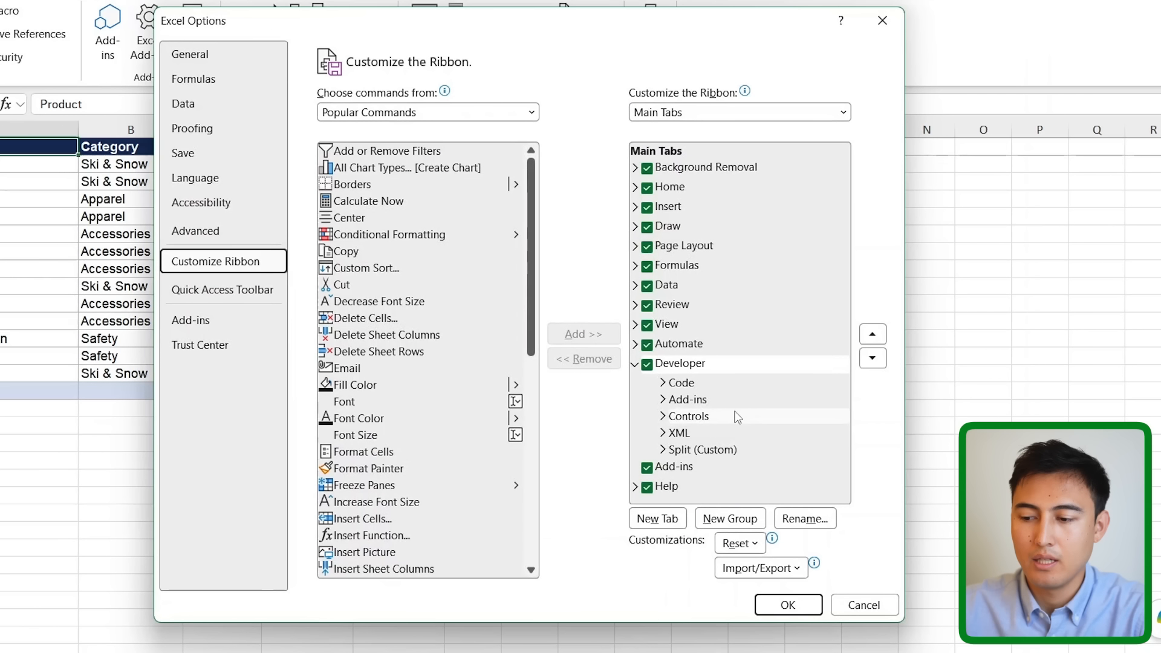
pyautogui.click(661, 450)
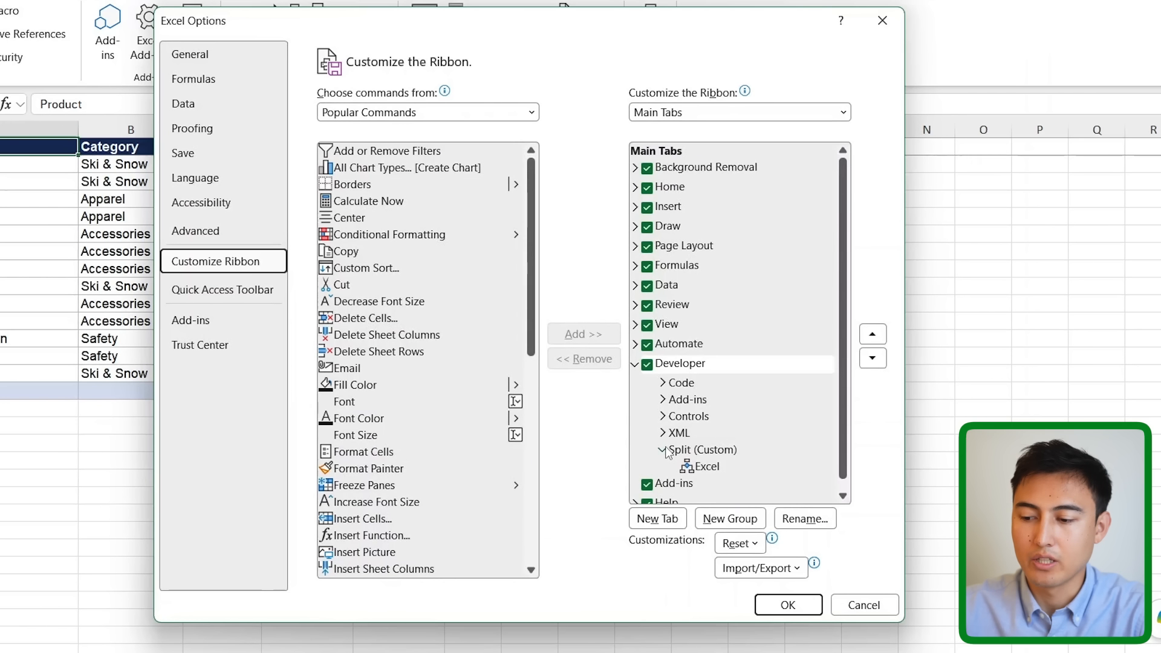
pyautogui.click(676, 466)
pyautogui.click(574, 359)
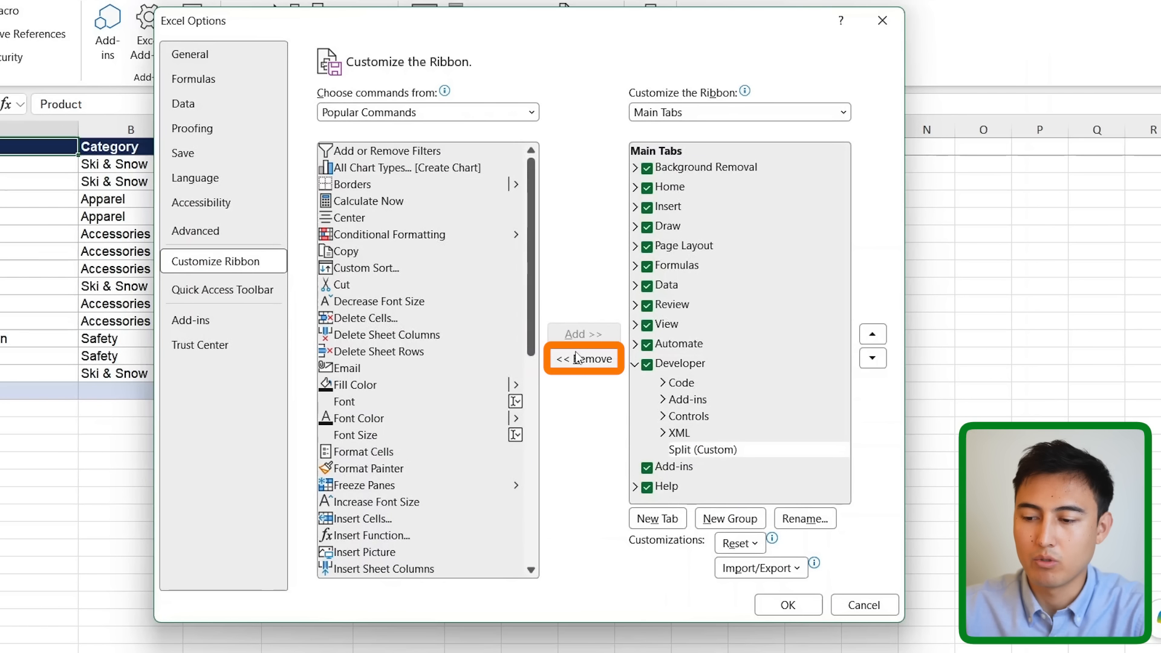
# Add the Split_CSV, Split_PDF, Split_TXT and Split_XLSX macros to the Split group.
pyautogui.click(532, 113)
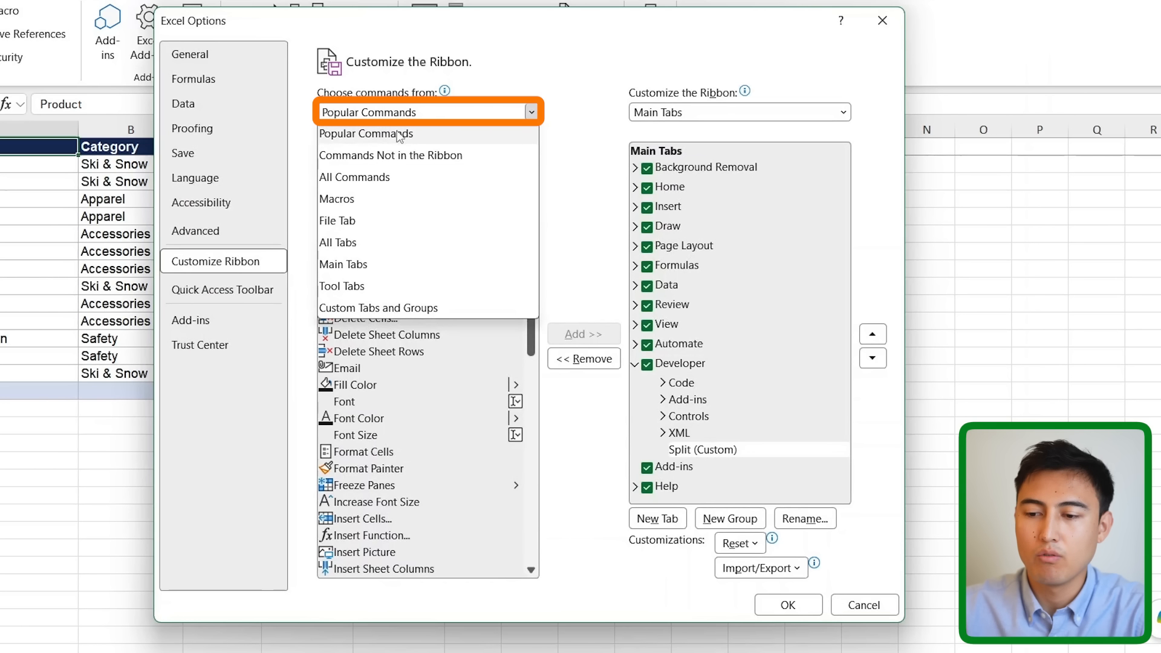
pyautogui.click(348, 197)
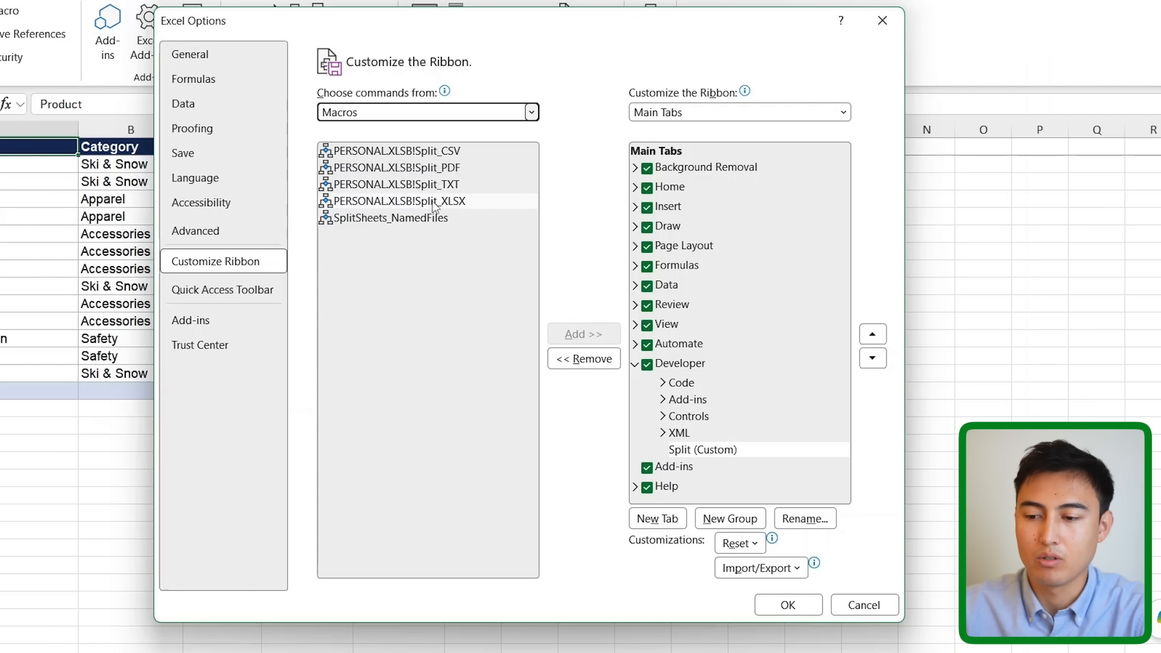
pyautogui.click(479, 154)
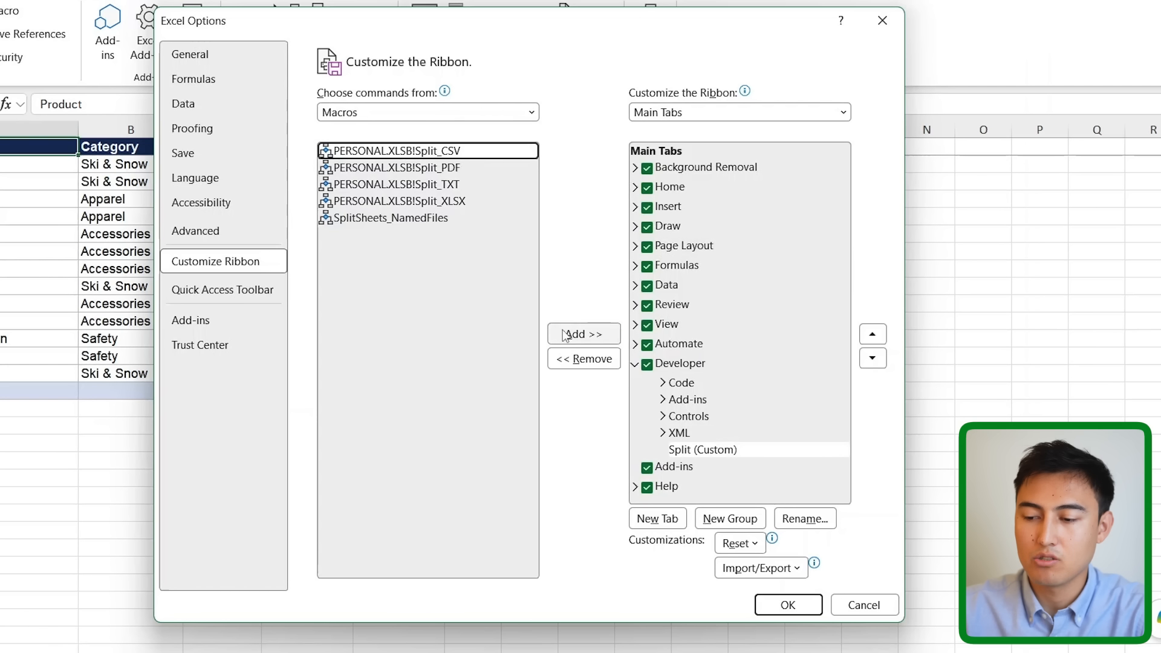
pyautogui.click(582, 334)
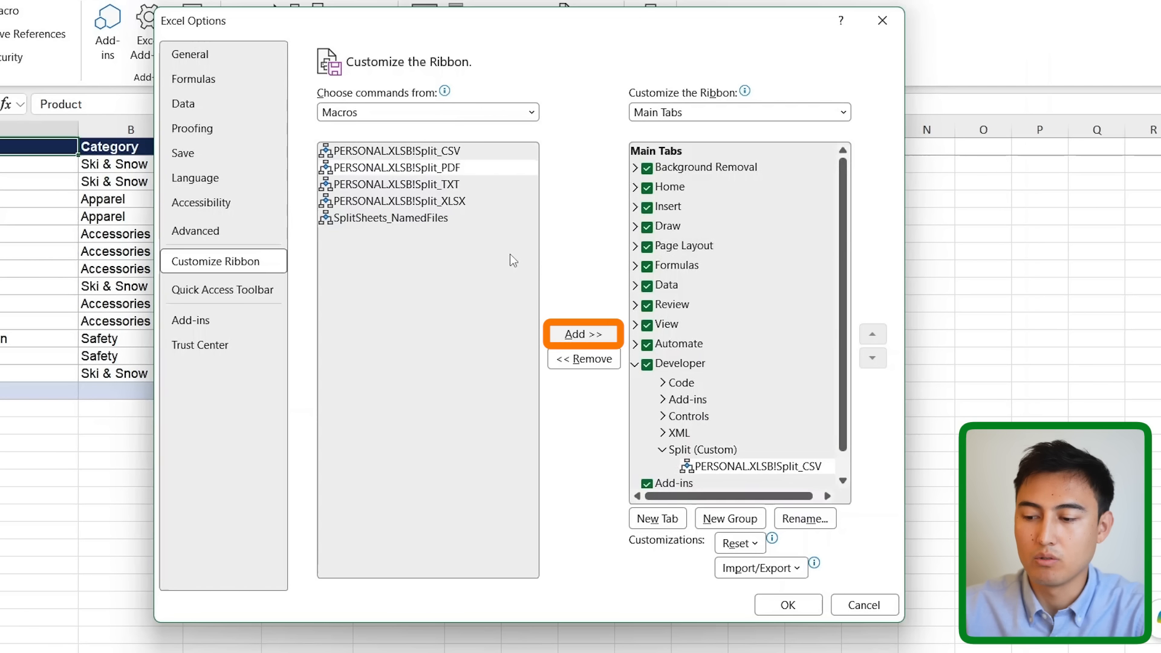
pyautogui.click(579, 334)
pyautogui.click(580, 335)
pyautogui.click(580, 336)
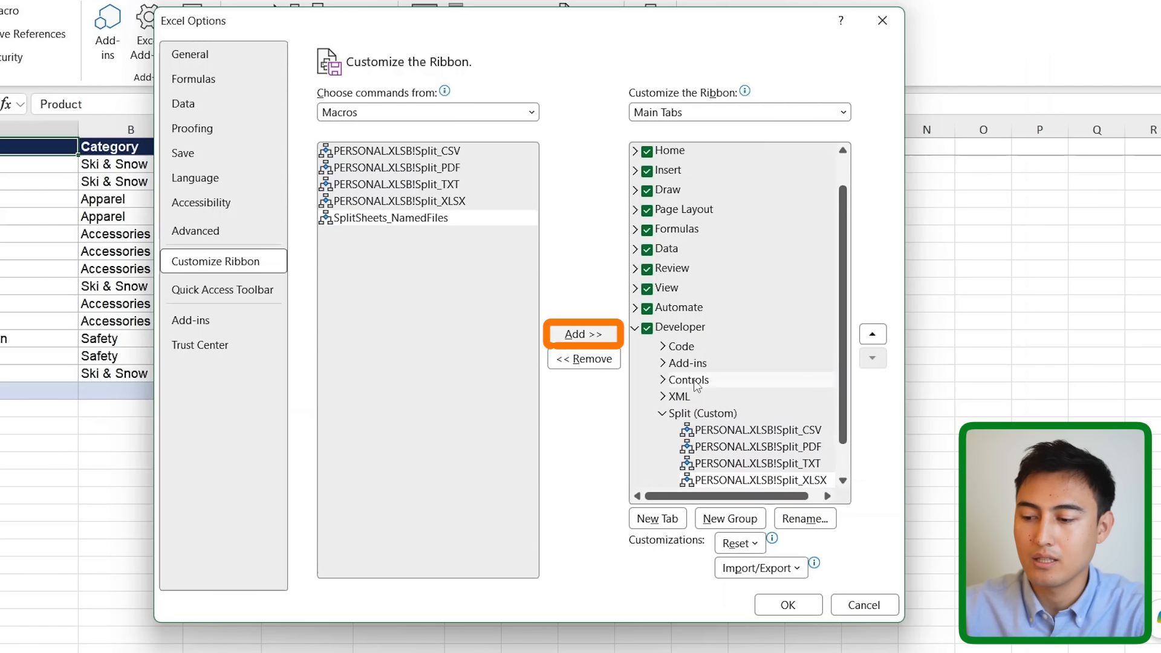
# Rename the Split_CSV entry to CSV and save the ribbon changes.
pyautogui.scroll(-2, 694, 386)
pyautogui.click(723, 393)
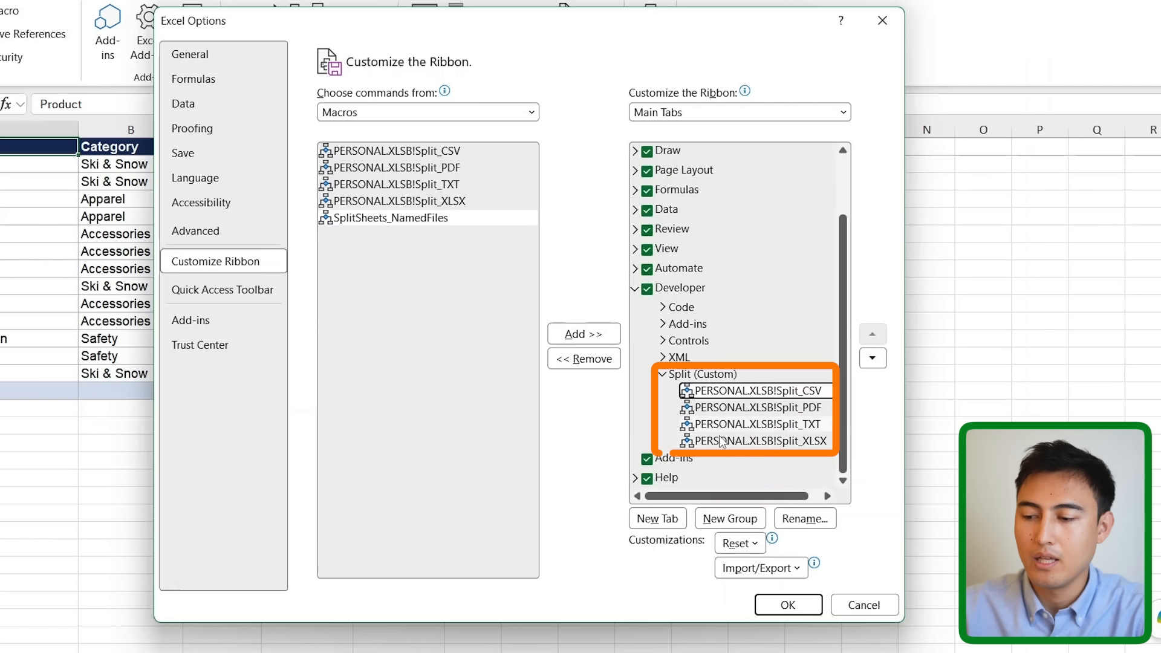
pyautogui.click(802, 519)
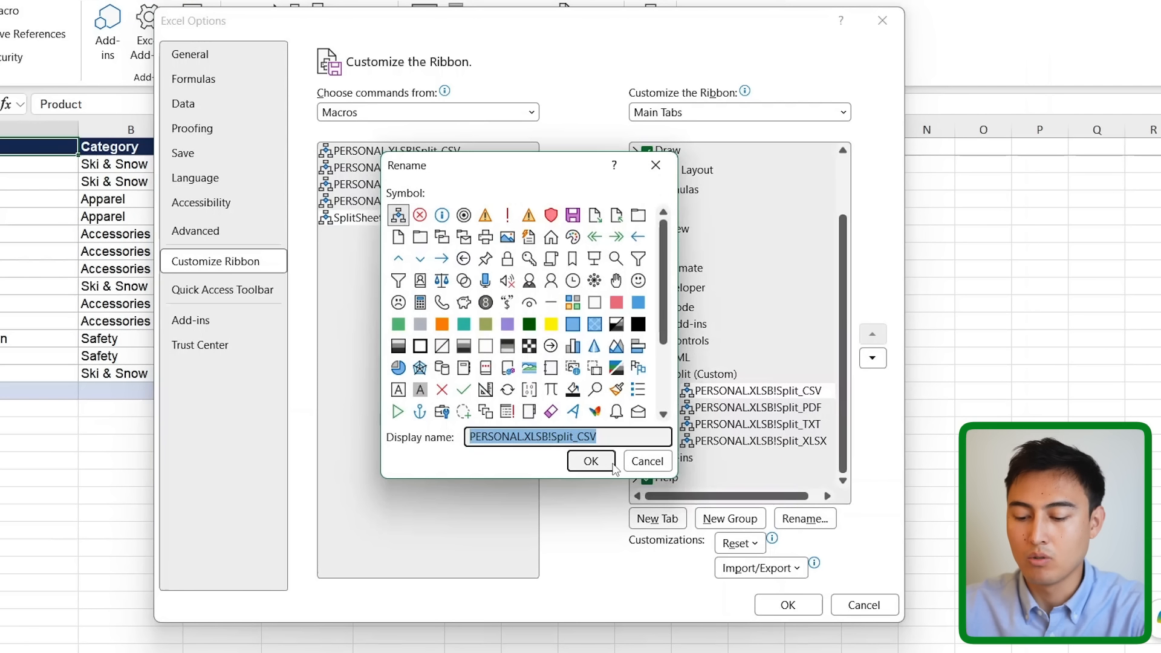
pyautogui.write('CSV')
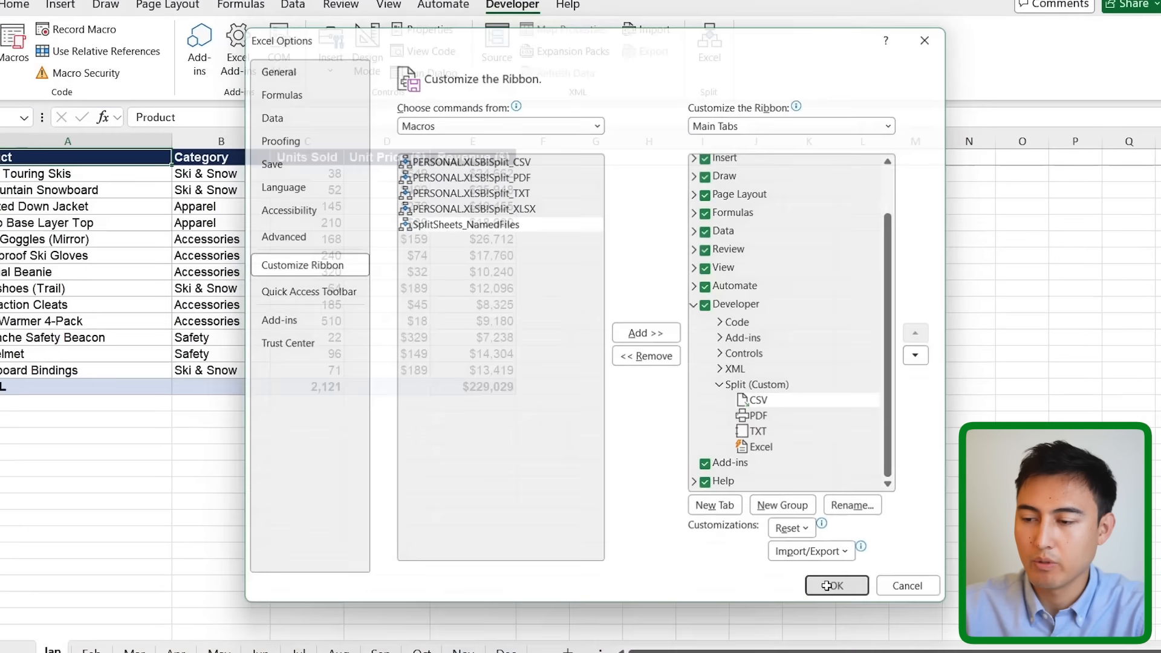
pyautogui.click(774, 608)
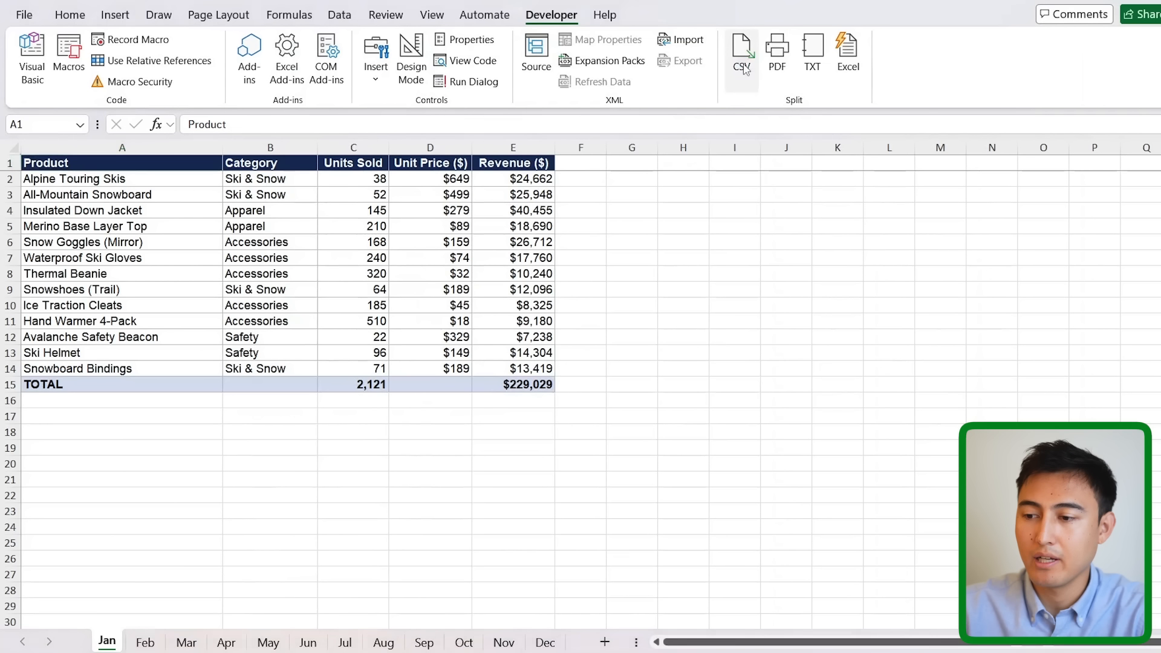
# From a new blank workbook, run the Split group's PDF button and acknowledge the Done message.
pyautogui.hotkey('ctrl', 'n')
pyautogui.click(530, 15)
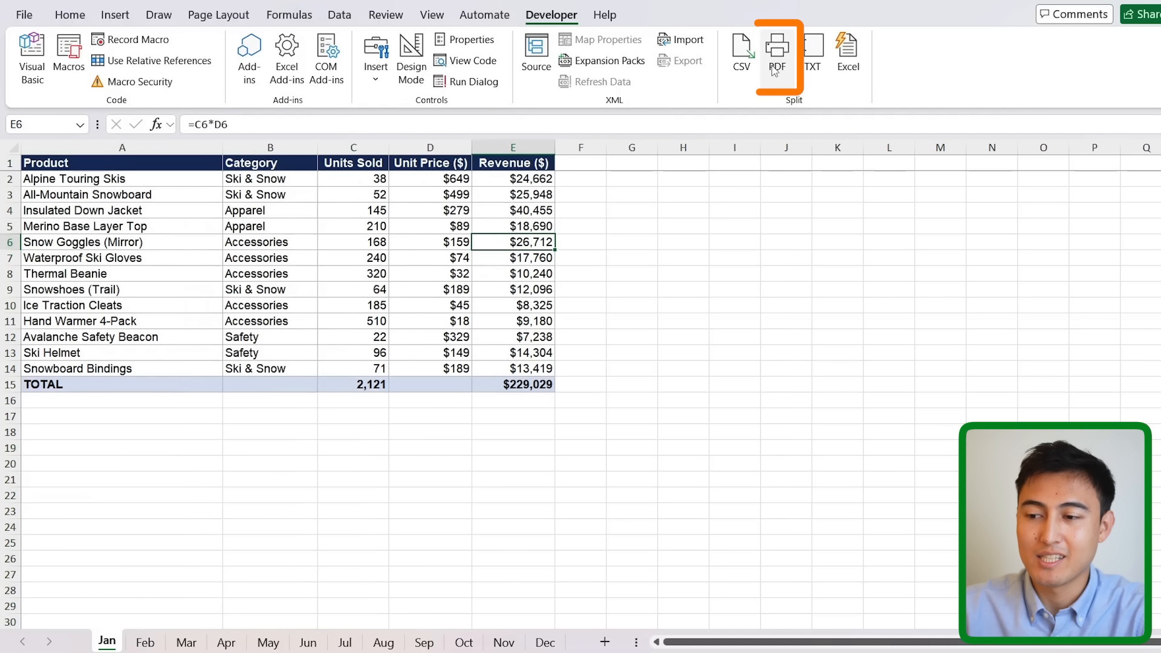
pyautogui.click(772, 67)
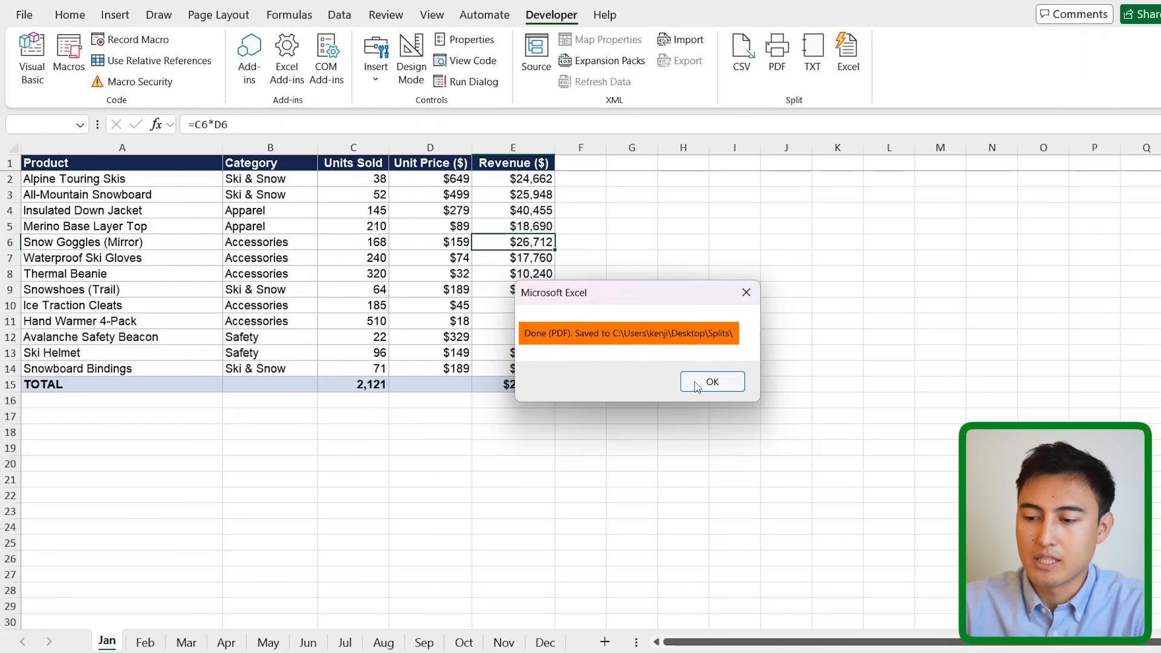
pyautogui.click(697, 387)
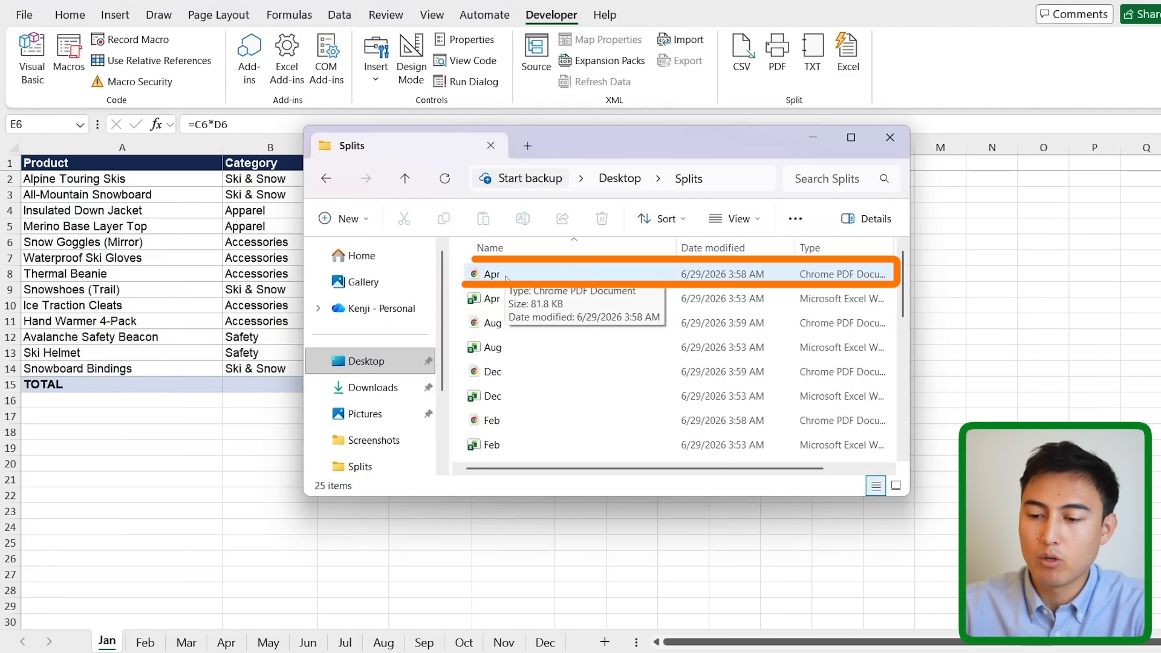
# Open Apr.pdf from Splits and compare it with the Apr sheet's $168,246 total in E14.
pyautogui.doubleClick(534, 275)
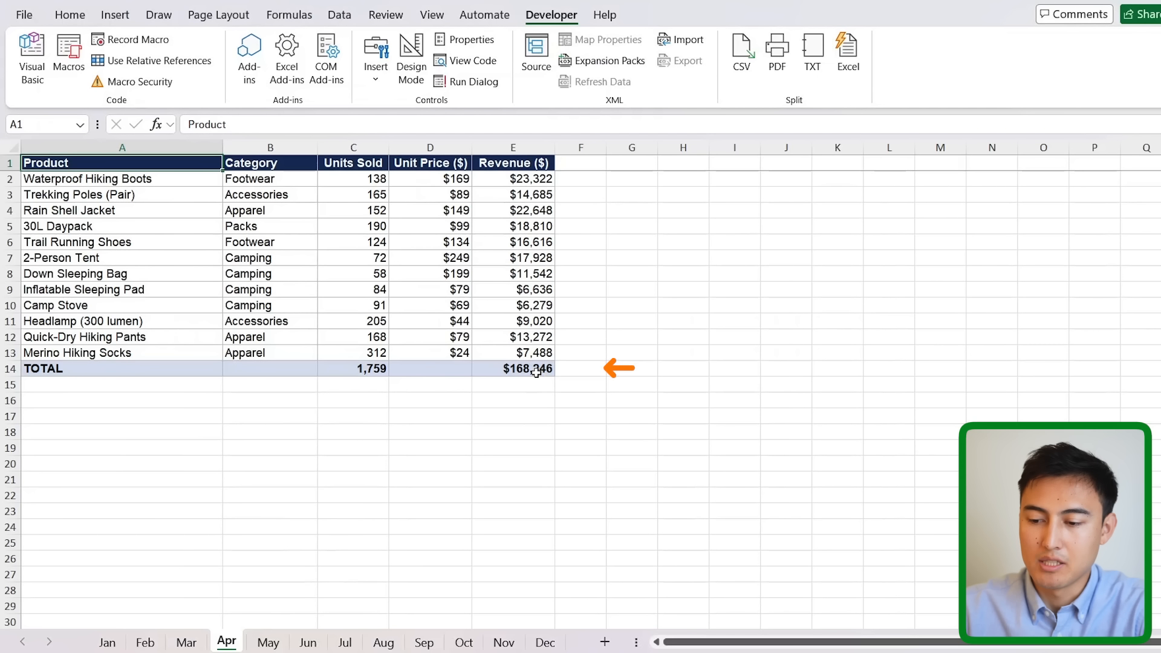
pyautogui.click(514, 368)
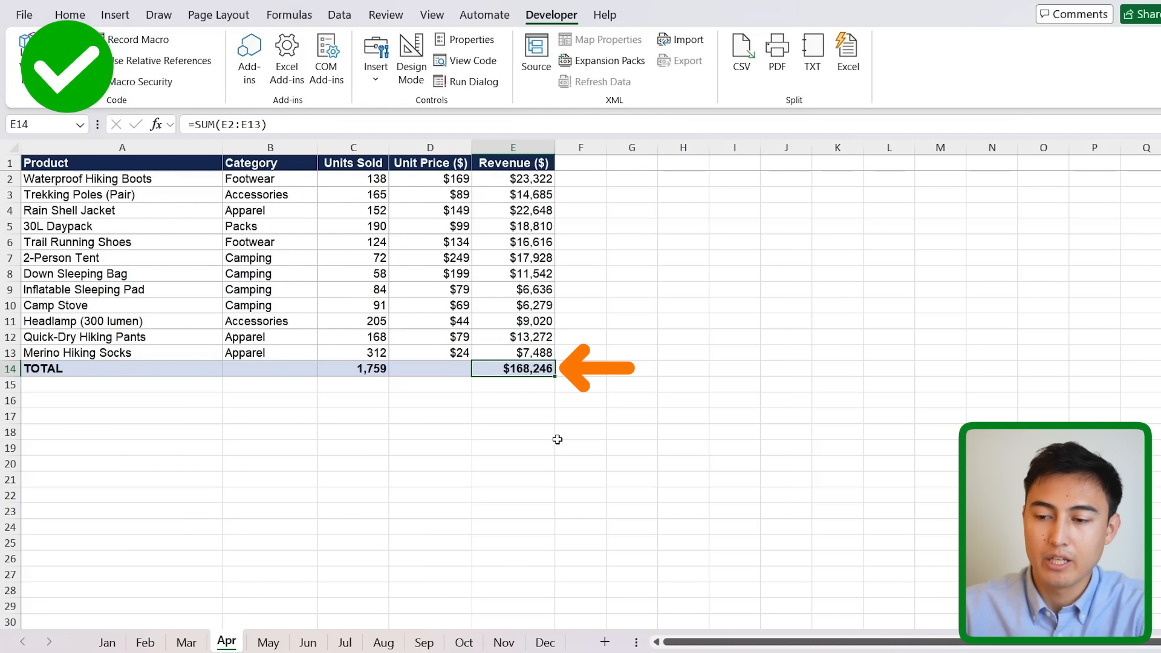